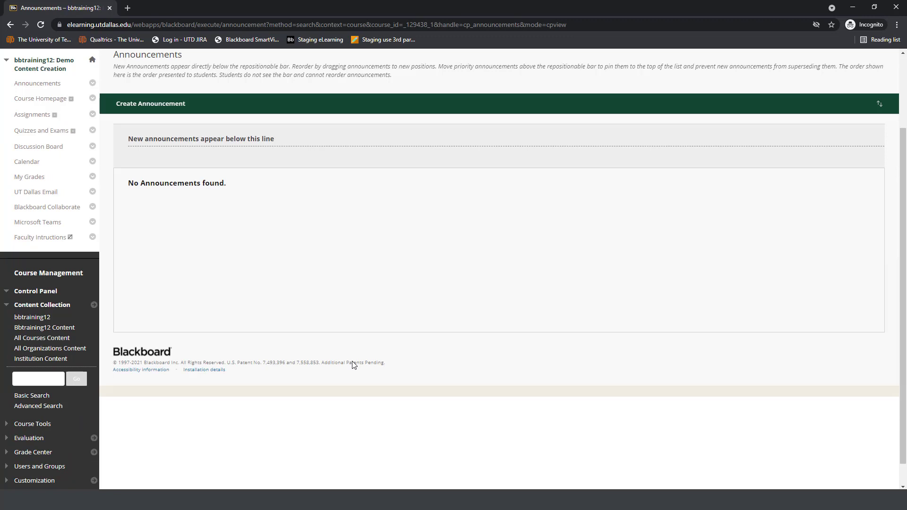
Step: Turn the course's Edit Mode off to view the page without editing controls, and turn it back on
{"action": "scroll", "coordinate": [353, 364], "scroll_direction": "up", "scroll_amount": 3}
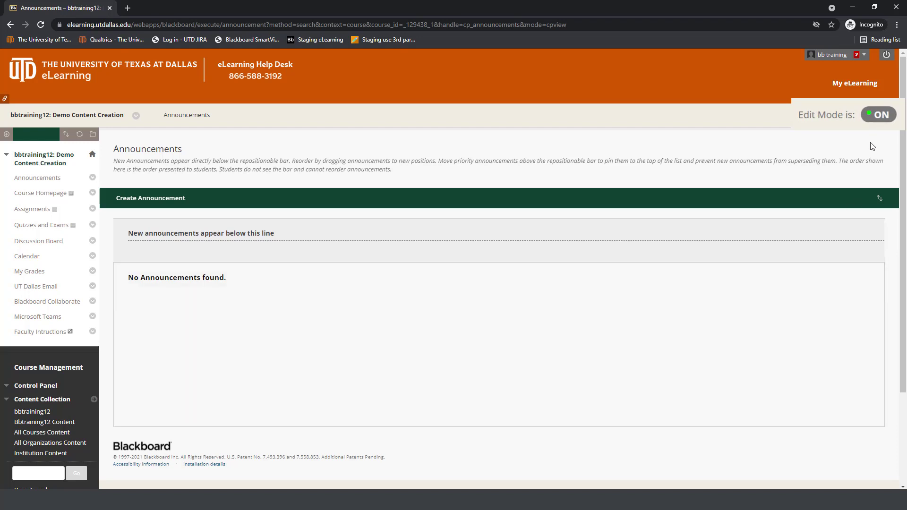
{"action": "left_click", "coordinate": [871, 116]}
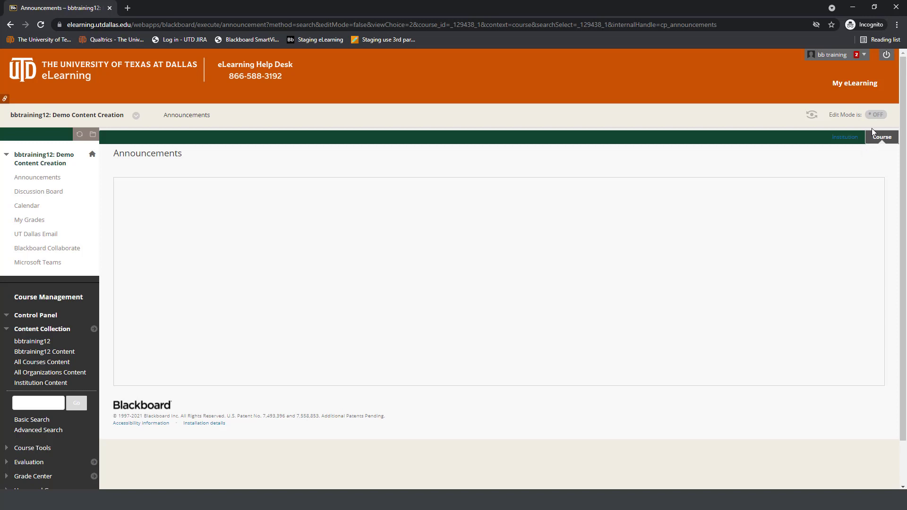
{"action": "left_click", "coordinate": [876, 115]}
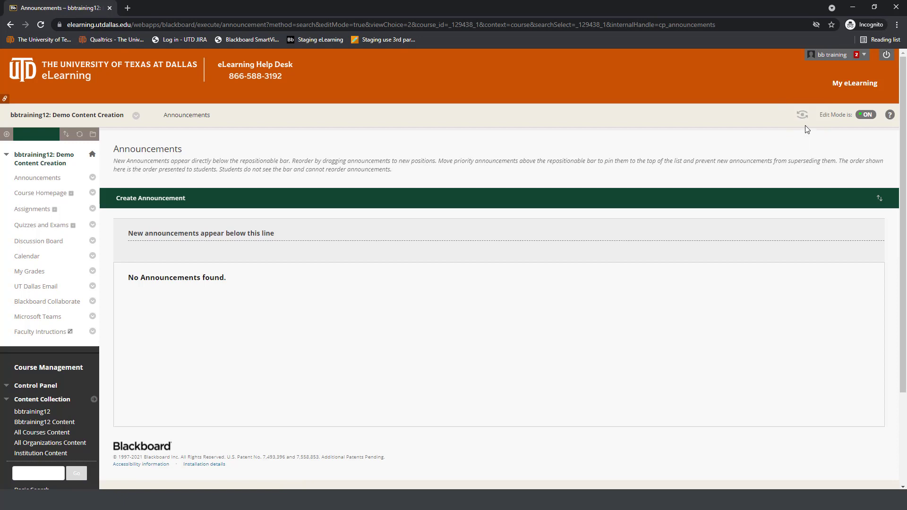
Step: Preview the course as a student, and exit the preview with the option to delete the preview user and all data
{"action": "left_click", "coordinate": [802, 114]}
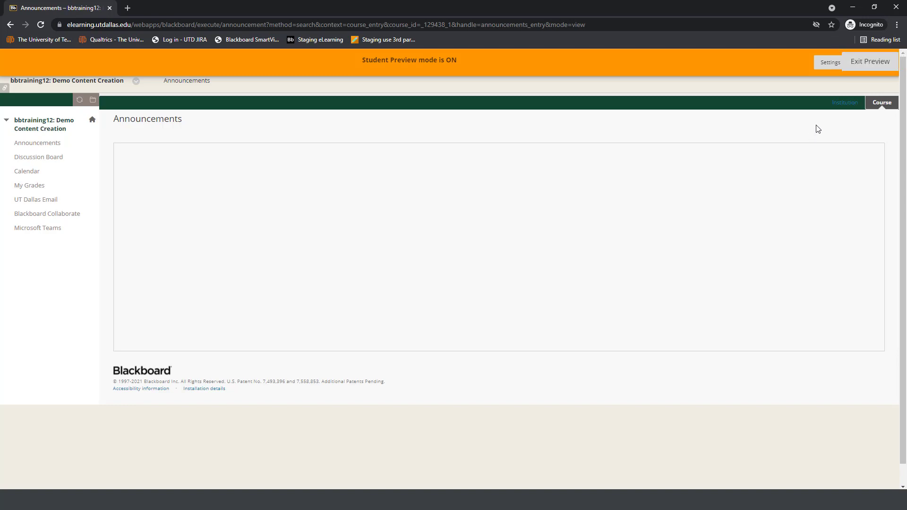
{"action": "left_click", "coordinate": [877, 62]}
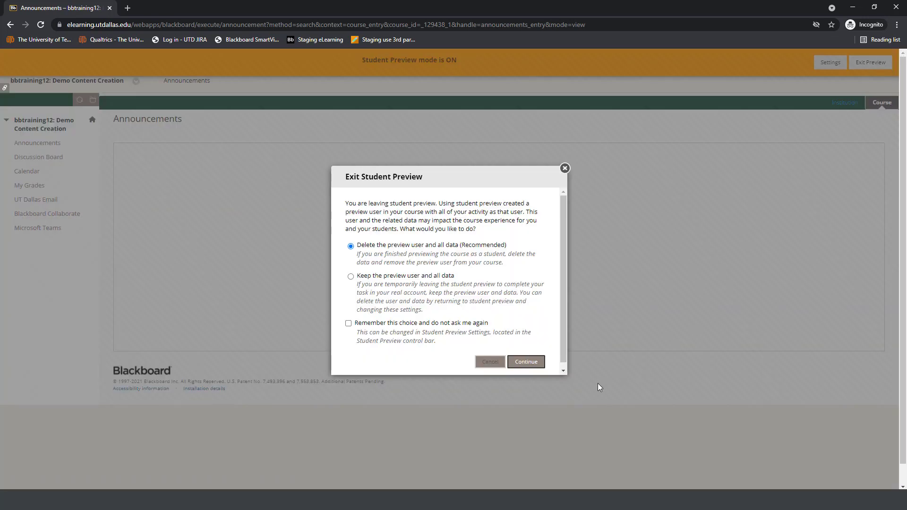
{"action": "left_click", "coordinate": [532, 368]}
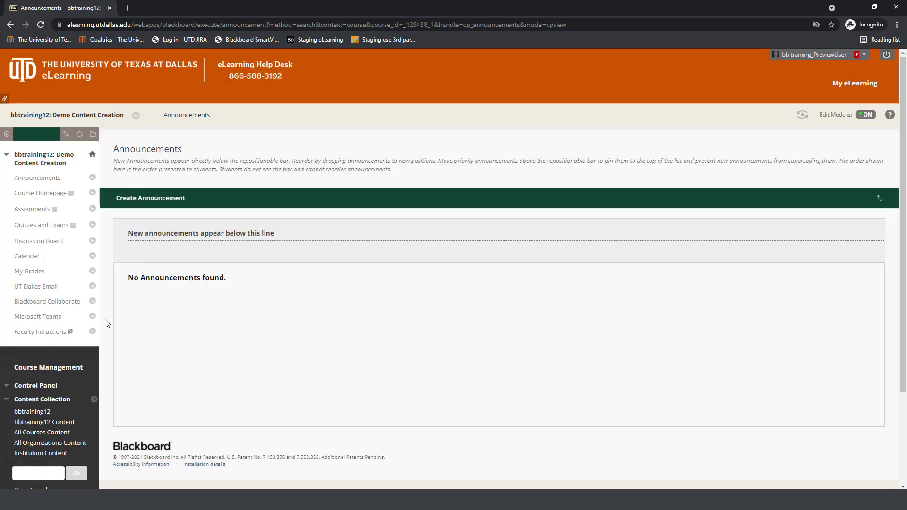
Step: Hide the course menu and show it again
{"action": "mouse_move", "coordinate": [100, 324]}
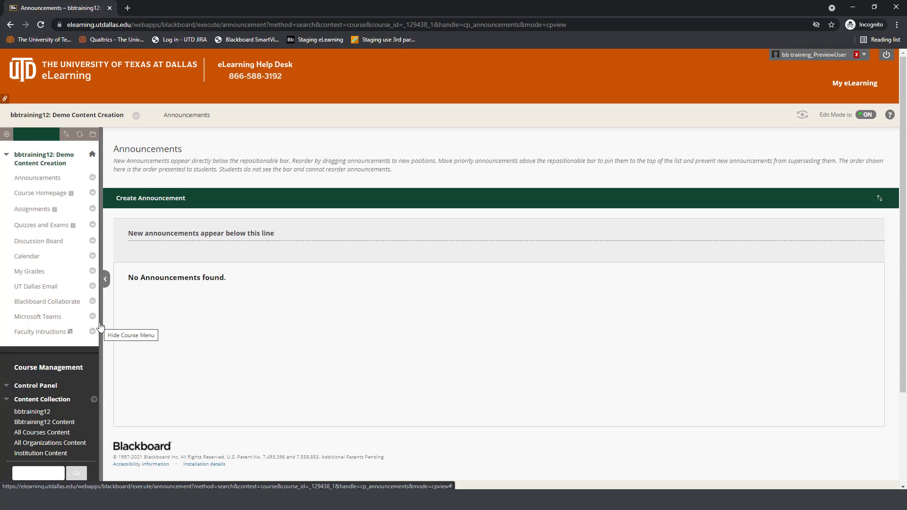
{"action": "left_click", "coordinate": [100, 326]}
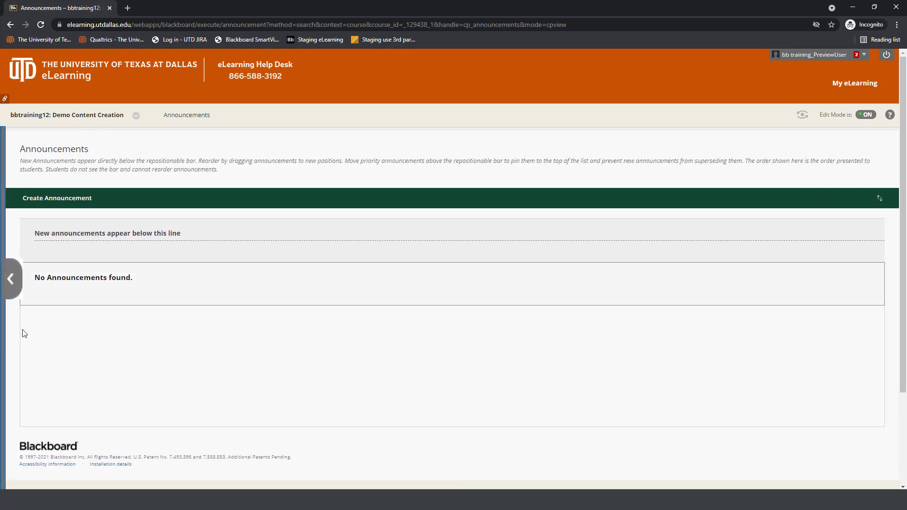
{"action": "left_click", "coordinate": [6, 283]}
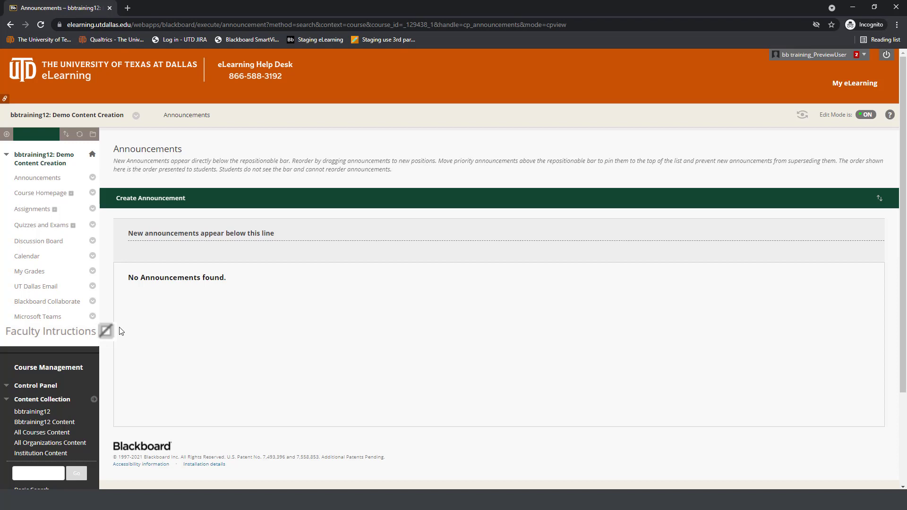
Step: View the Faculty Intructions page from the course menu and return to the course's entry page
{"action": "left_click_drag", "start_coordinate": [119, 331], "coordinate": [67, 332]}
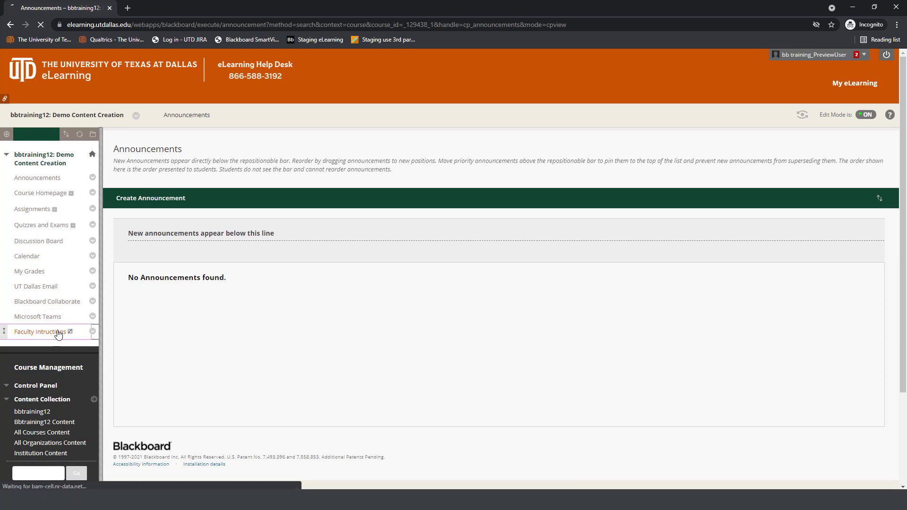
{"action": "left_click", "coordinate": [59, 334]}
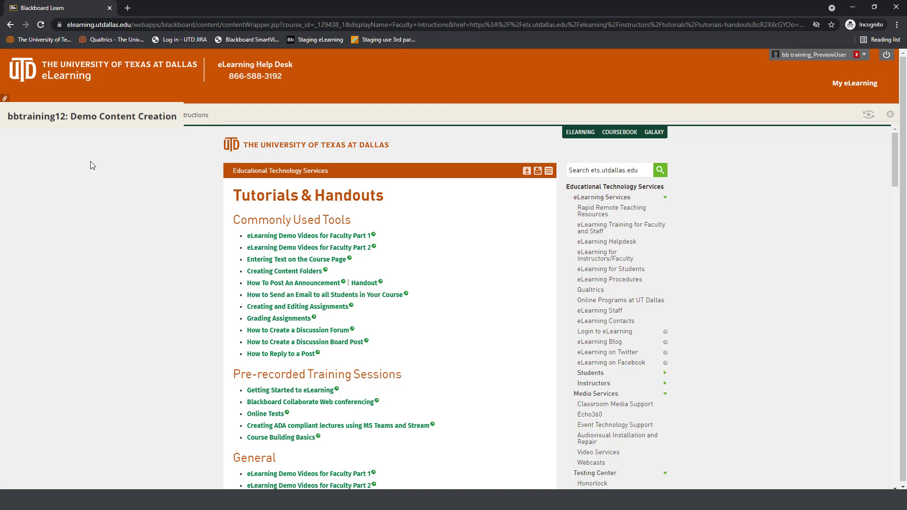
{"action": "left_click", "coordinate": [101, 120]}
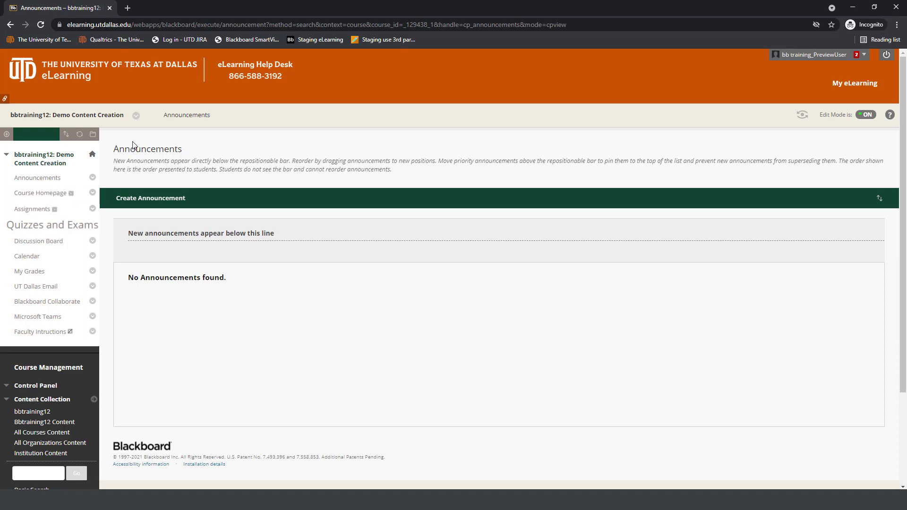
Step: Open the Course Homepage content area and view the options available for the Microsoft Teams menu link
{"action": "left_click", "coordinate": [66, 193]}
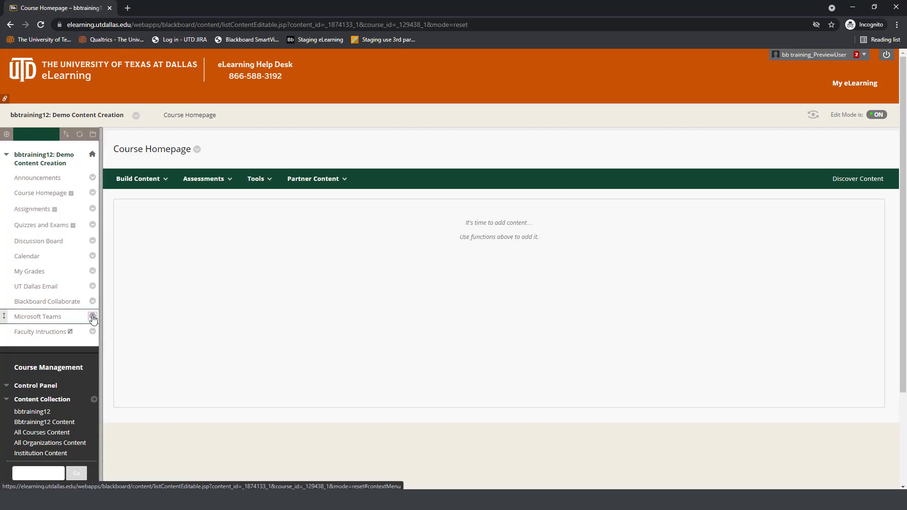
{"action": "left_click", "coordinate": [93, 318]}
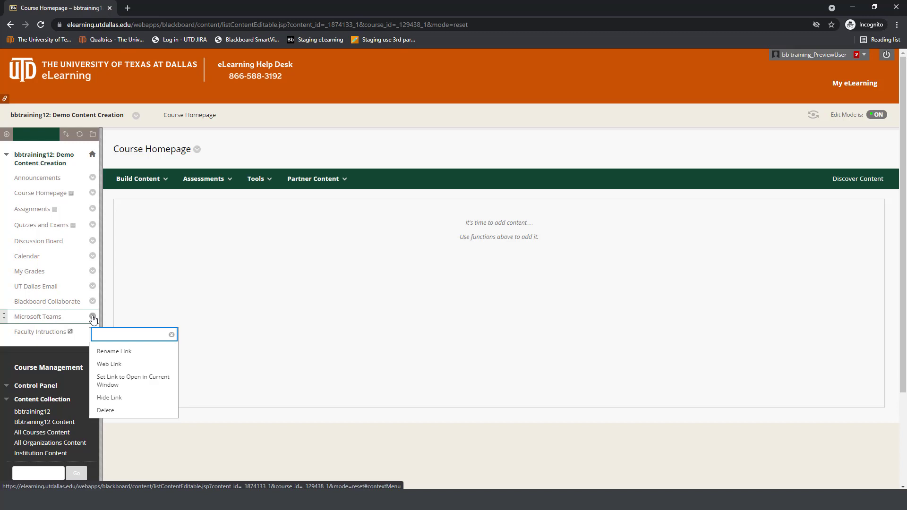
{"action": "left_click", "coordinate": [113, 311]}
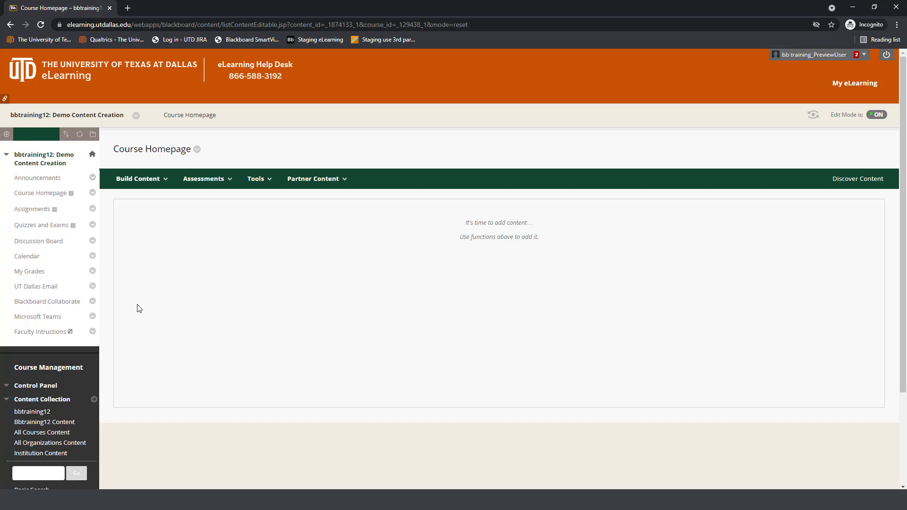
Step: Hide the Blackboard Collaborate link in the course menu, and check its options for showing it again
{"action": "left_click", "coordinate": [93, 301]}
{"action": "left_click", "coordinate": [134, 349]}
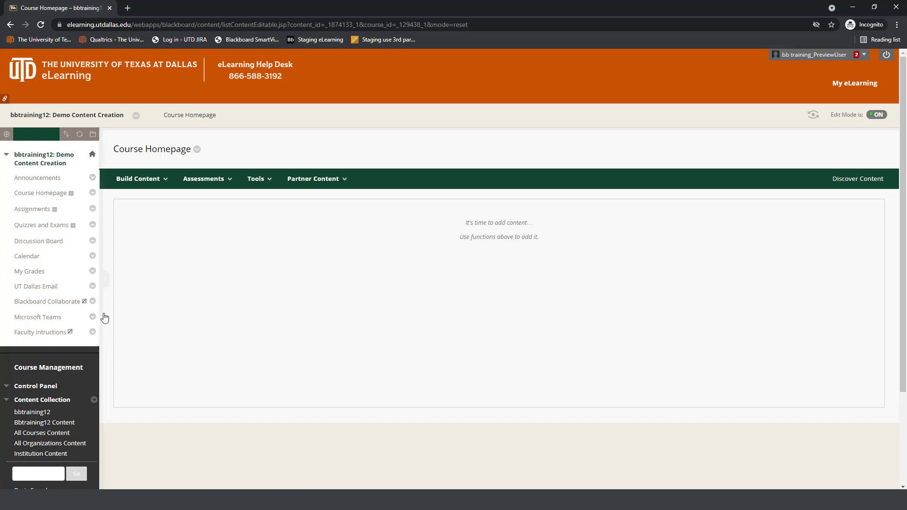
{"action": "left_click", "coordinate": [92, 302]}
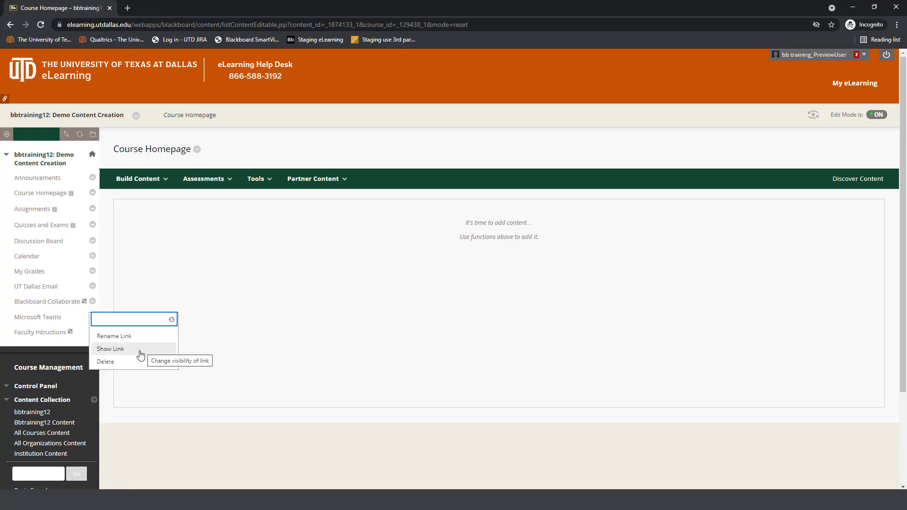
{"action": "left_click", "coordinate": [146, 297]}
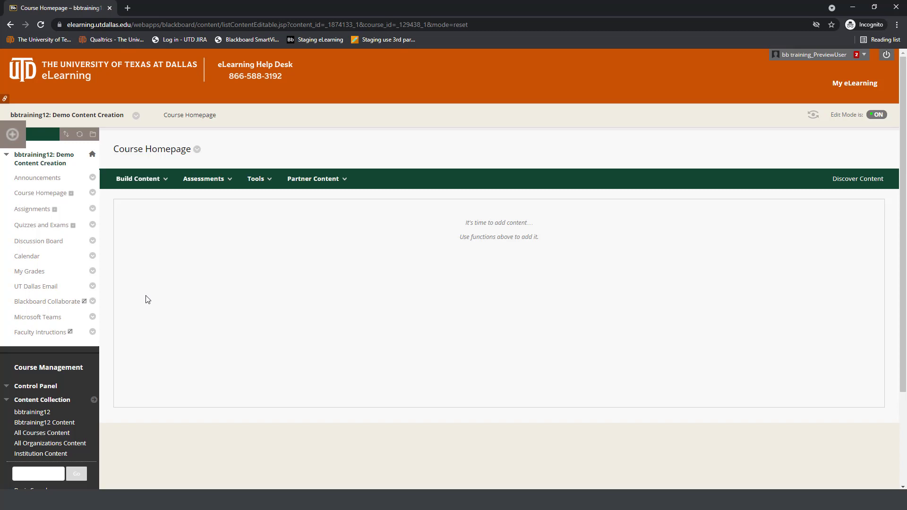
Step: Add a content area named Final Project to the course menu, leaving it unavailable to users
{"action": "left_click", "coordinate": [16, 141]}
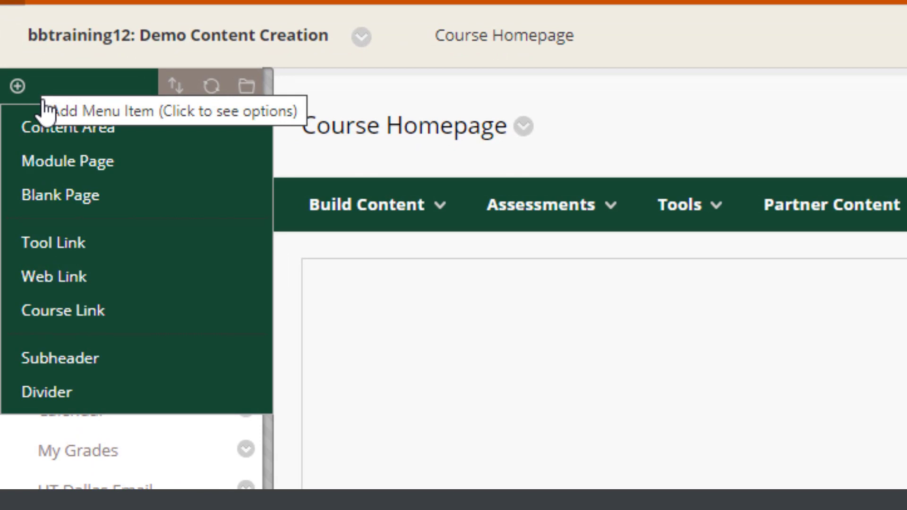
{"action": "left_click", "coordinate": [43, 103]}
{"action": "type", "text": "Final Project"}
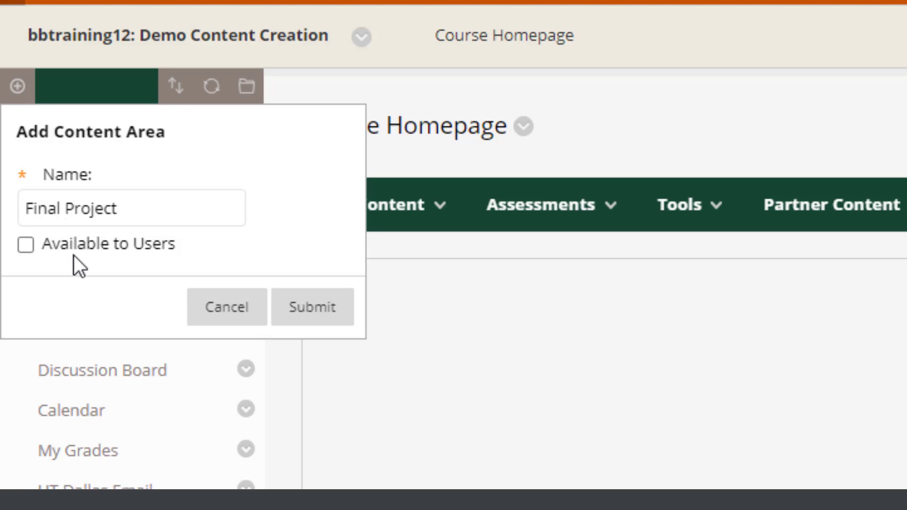
{"action": "left_click", "coordinate": [333, 304]}
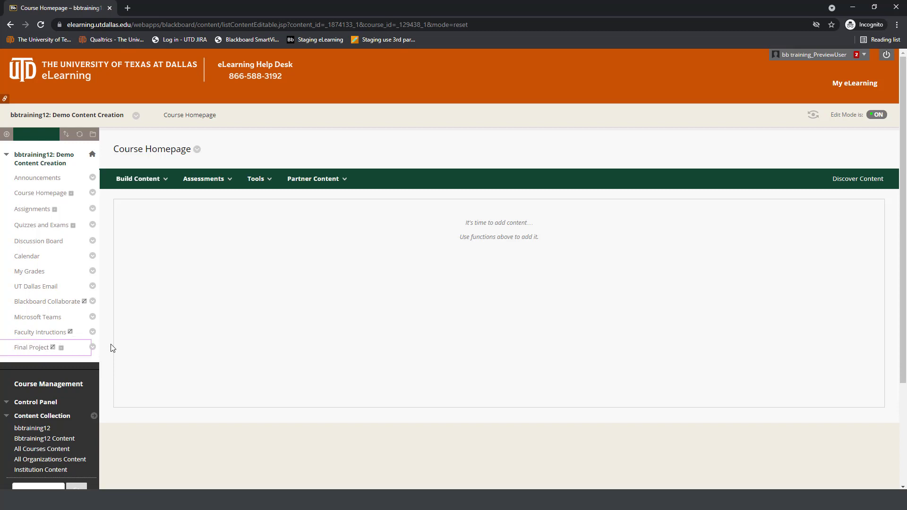
Step: View the Final Project link's options and move the link directly below Discussion Board in the course menu
{"action": "left_click", "coordinate": [93, 348]}
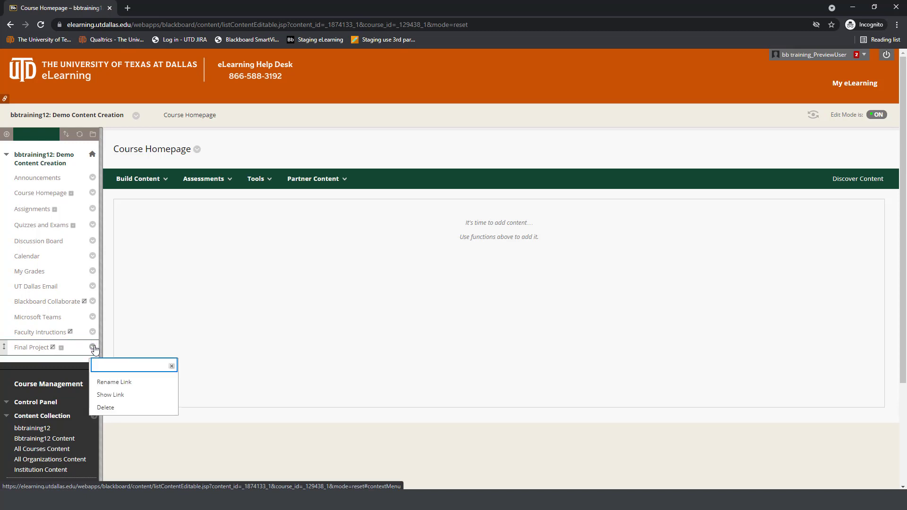
{"action": "left_click", "coordinate": [171, 366]}
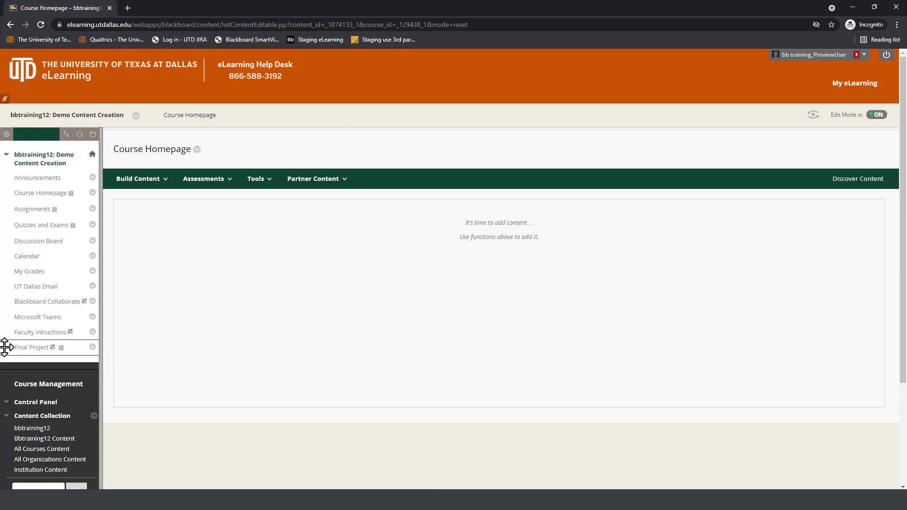
{"action": "left_click_drag", "start_coordinate": [5, 349], "coordinate": [5, 258]}
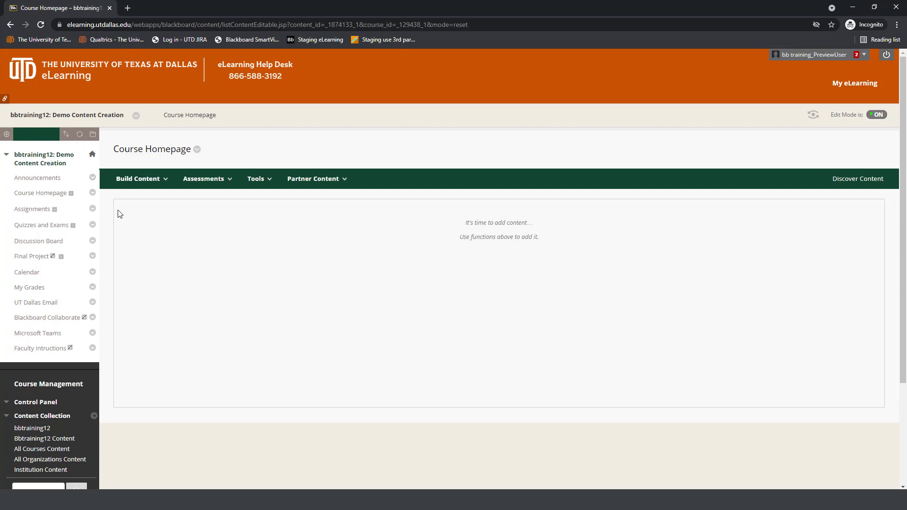
Step: Reorder the course menu items so that Blackboard Collaborate comes last, below Faculty Intructions
{"action": "left_click", "coordinate": [67, 135]}
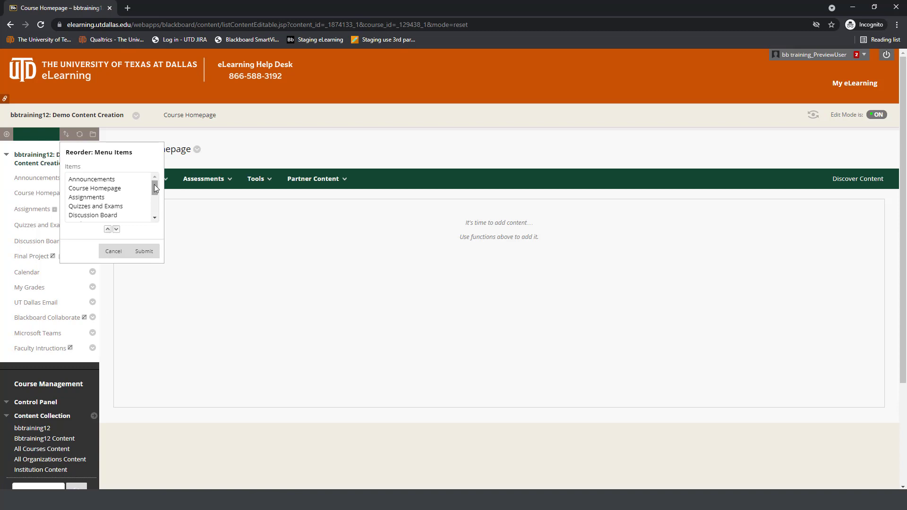
{"action": "left_click_drag", "start_coordinate": [155, 188], "coordinate": [155, 208]}
{"action": "left_click", "coordinate": [115, 199]}
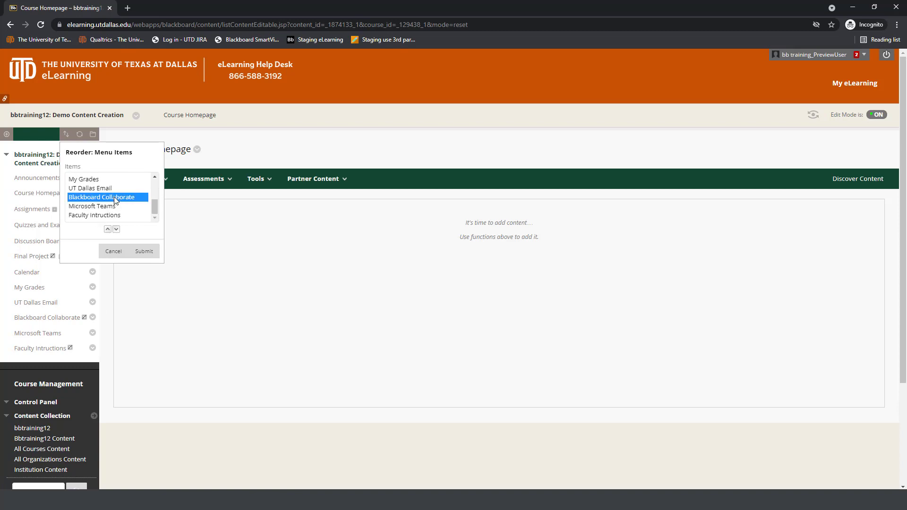
{"action": "left_click", "coordinate": [117, 230]}
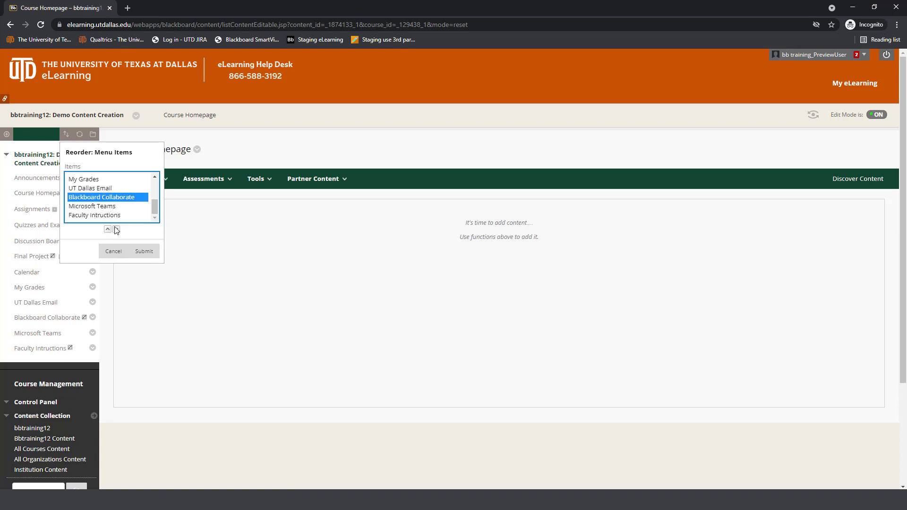
{"action": "left_click", "coordinate": [116, 229]}
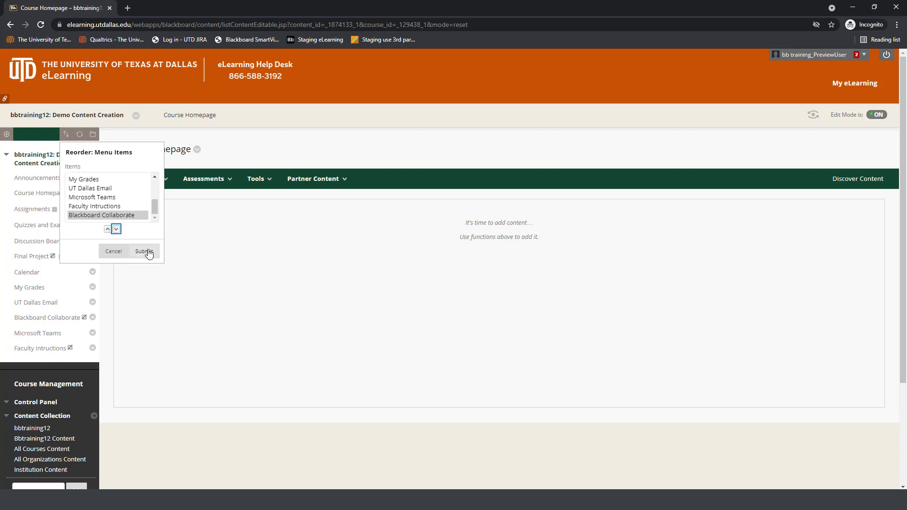
{"action": "left_click", "coordinate": [145, 251]}
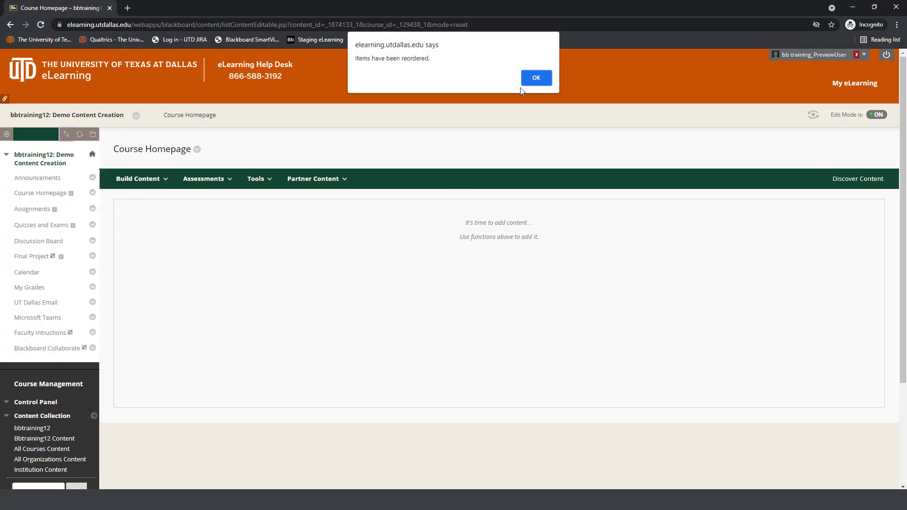
{"action": "left_click", "coordinate": [535, 76]}
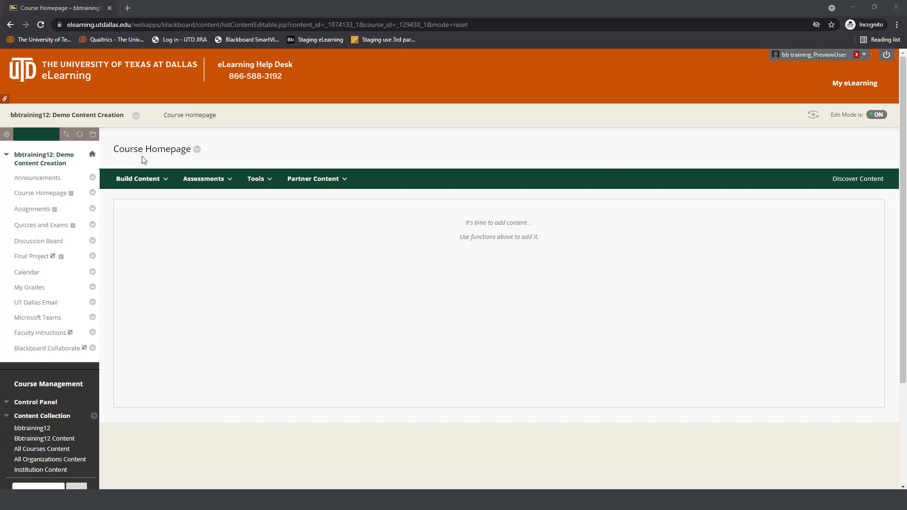
Step: Create a File content item on the Course Homepage and name it Syllabus, correcting the spelling
{"action": "left_click", "coordinate": [140, 179]}
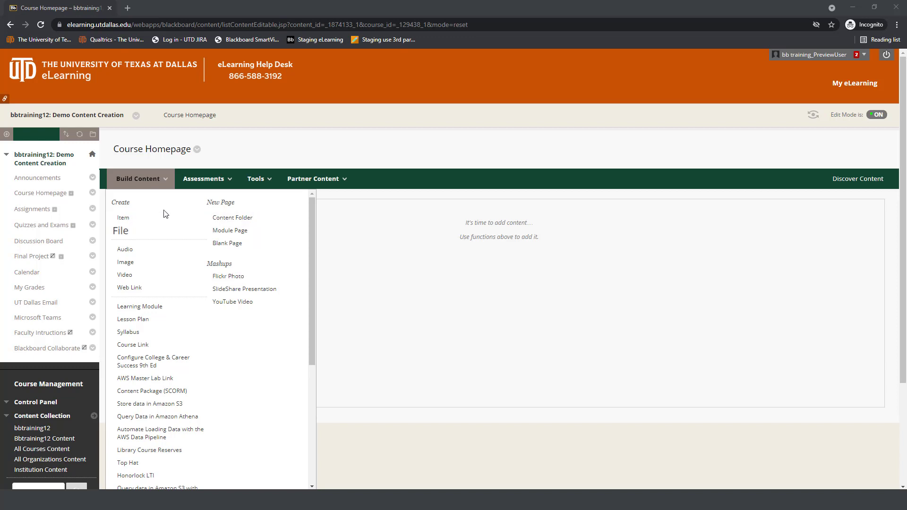
{"action": "left_click", "coordinate": [153, 234]}
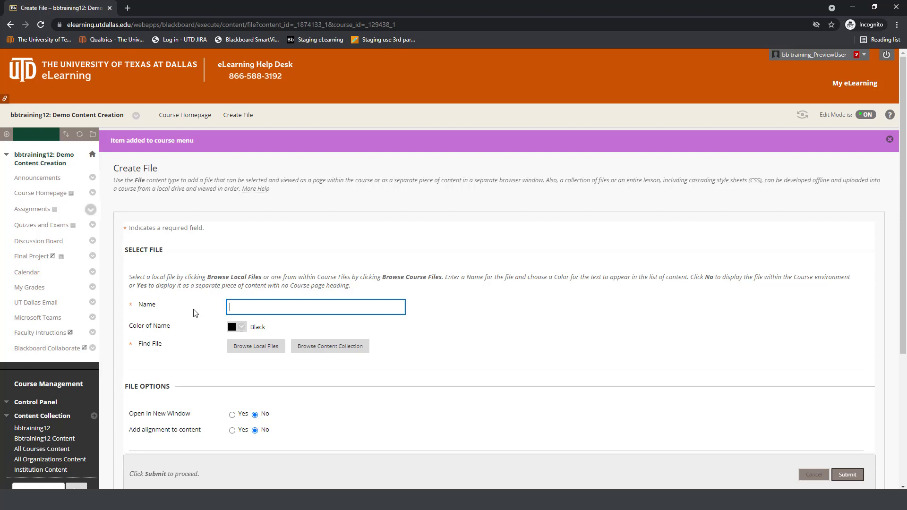
{"action": "type", "text": "Syllabus"}
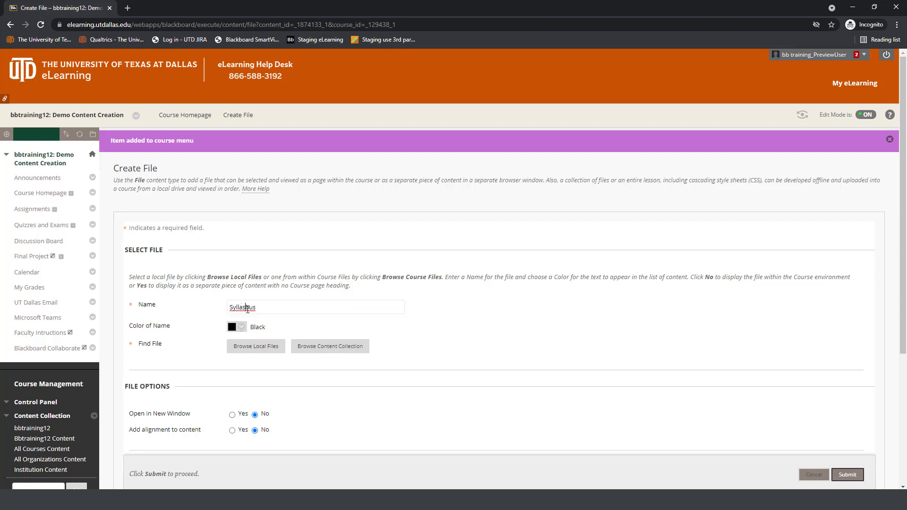
{"action": "left_click", "coordinate": [247, 308]}
{"action": "key", "text": "BackSpace"}
Step: Attach the local file Syllabus-Template-Word-Document-Fall-06-10-2021, set it to open in a new window, and submit the Syllabus item
{"action": "left_click", "coordinate": [240, 346]}
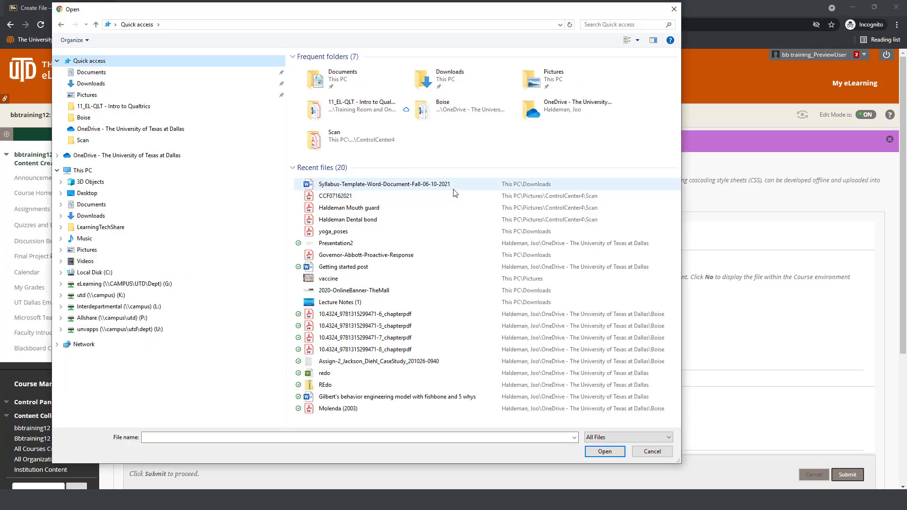
{"action": "left_click", "coordinate": [452, 185]}
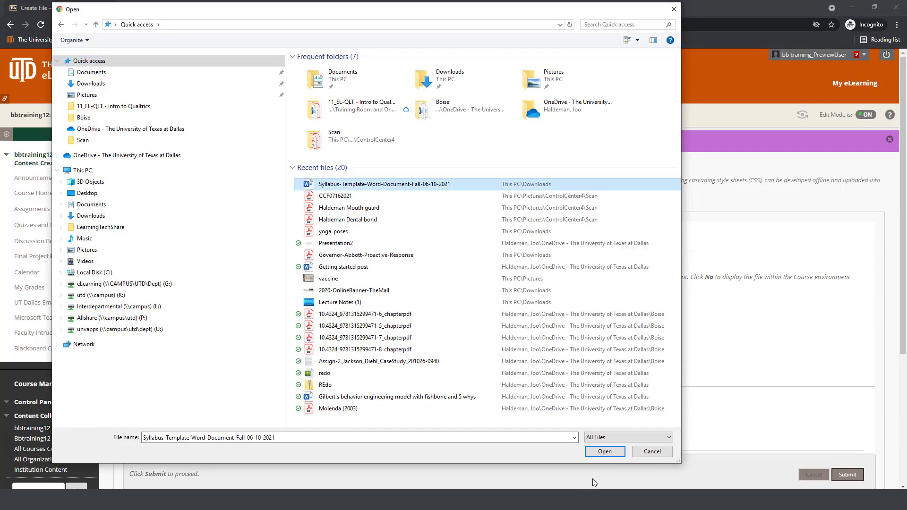
{"action": "left_click", "coordinate": [605, 452]}
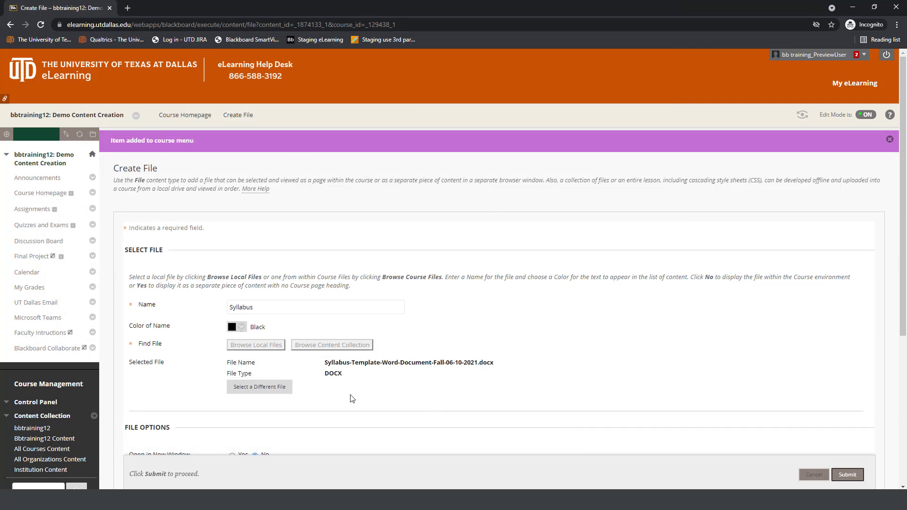
{"action": "scroll", "coordinate": [352, 399], "scroll_direction": "down", "scroll_amount": 4}
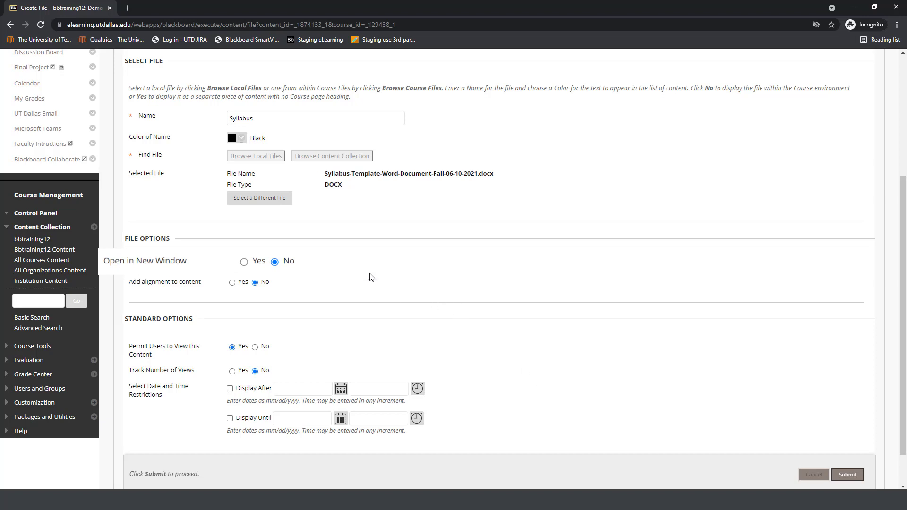
{"action": "left_click", "coordinate": [232, 267]}
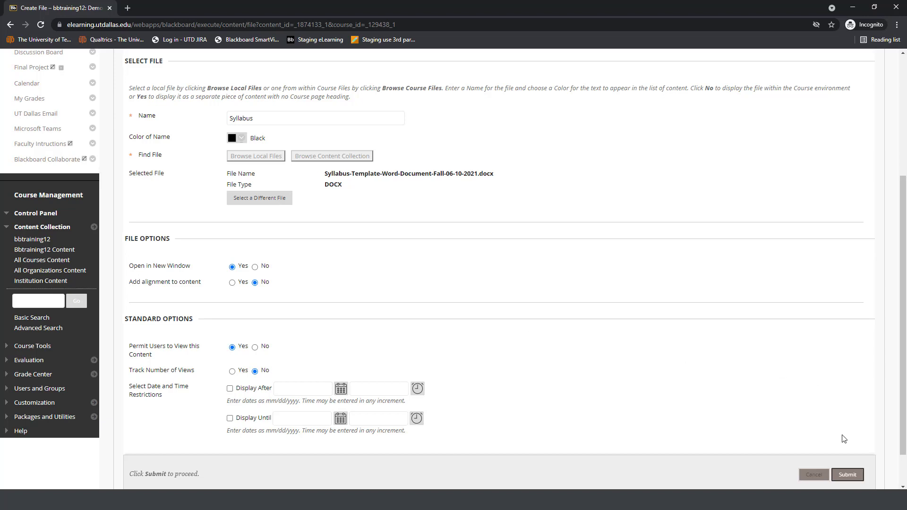
{"action": "left_click", "coordinate": [847, 475]}
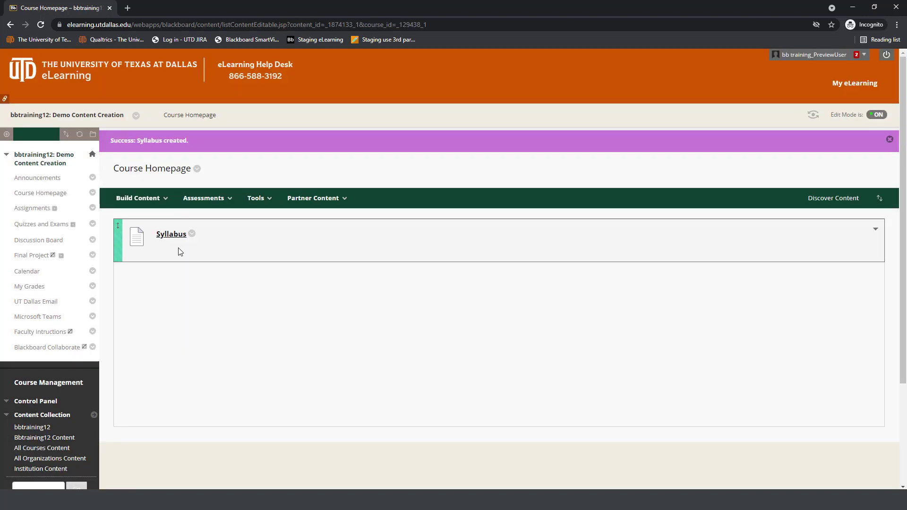
Step: Test the Syllabus link on the Course Homepage, close the tab it opens, and dismiss the success message
{"action": "left_click", "coordinate": [175, 235]}
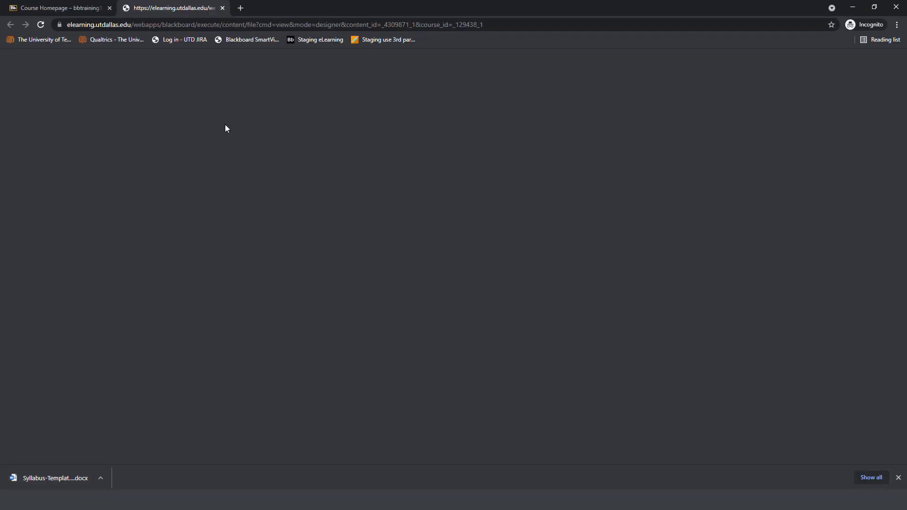
{"action": "left_click", "coordinate": [223, 8]}
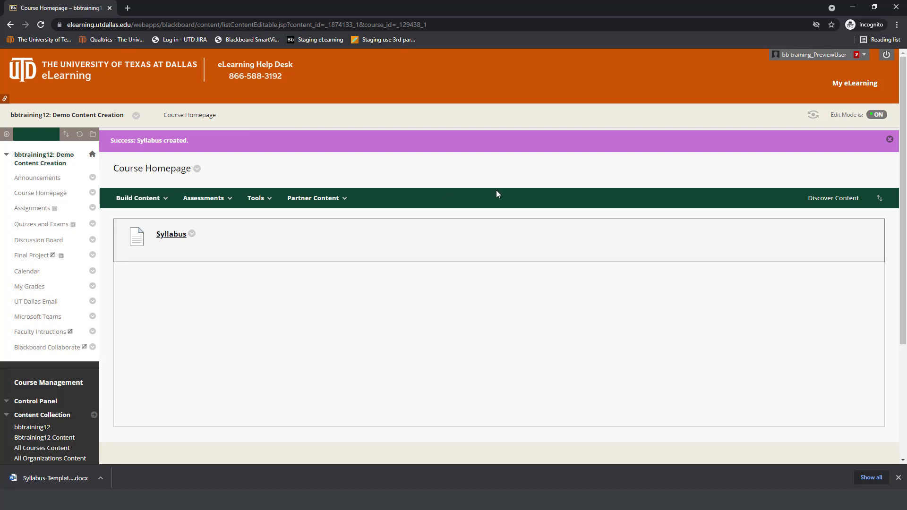
{"action": "left_click", "coordinate": [890, 139]}
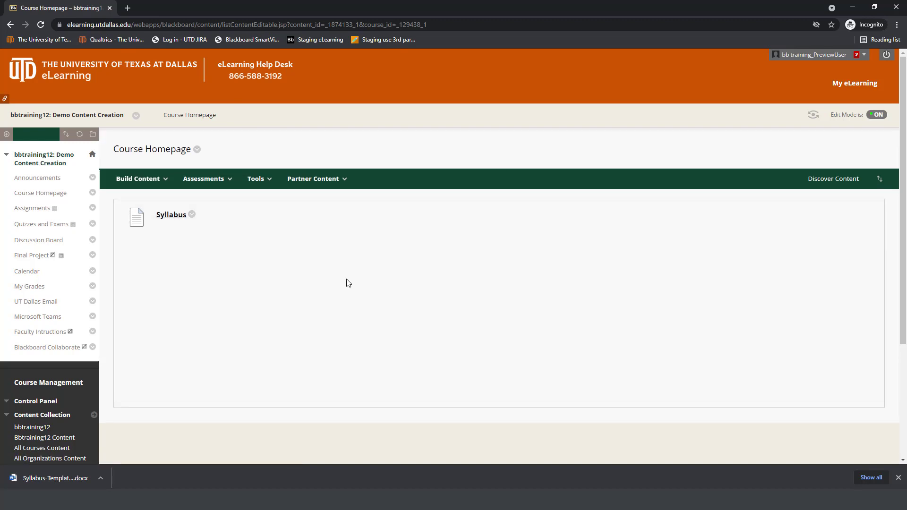
Step: Start a new content Item on the Course Homepage and name it Getting Started, using the title line of the Word document
{"action": "left_click", "coordinate": [144, 178]}
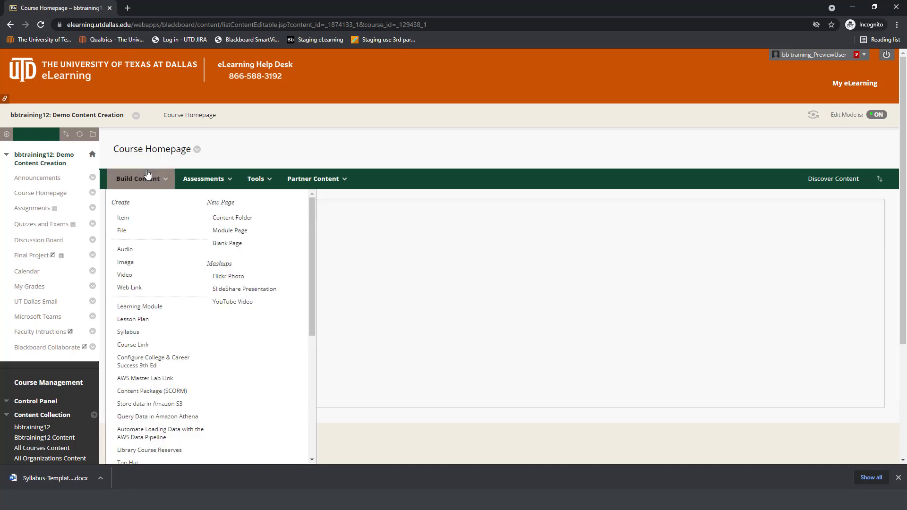
{"action": "left_click", "coordinate": [140, 220]}
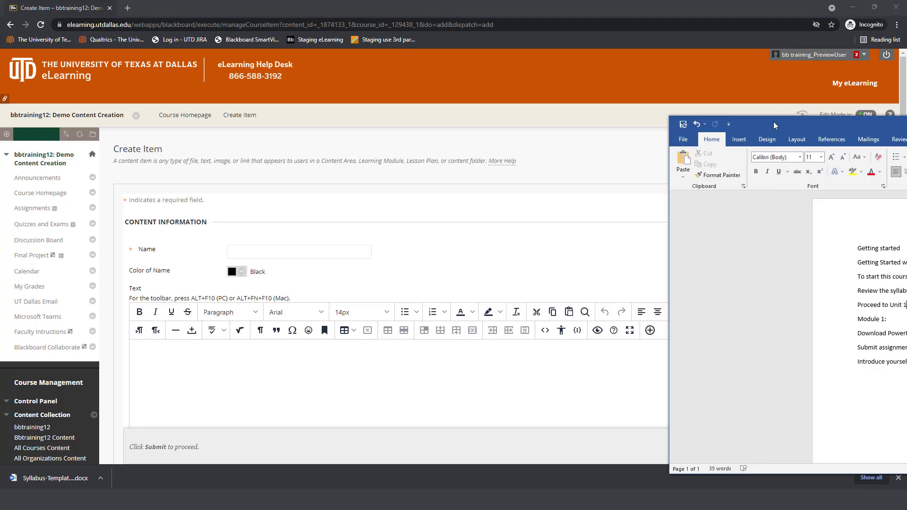
{"action": "left_click_drag", "start_coordinate": [775, 125], "coordinate": [545, 110]}
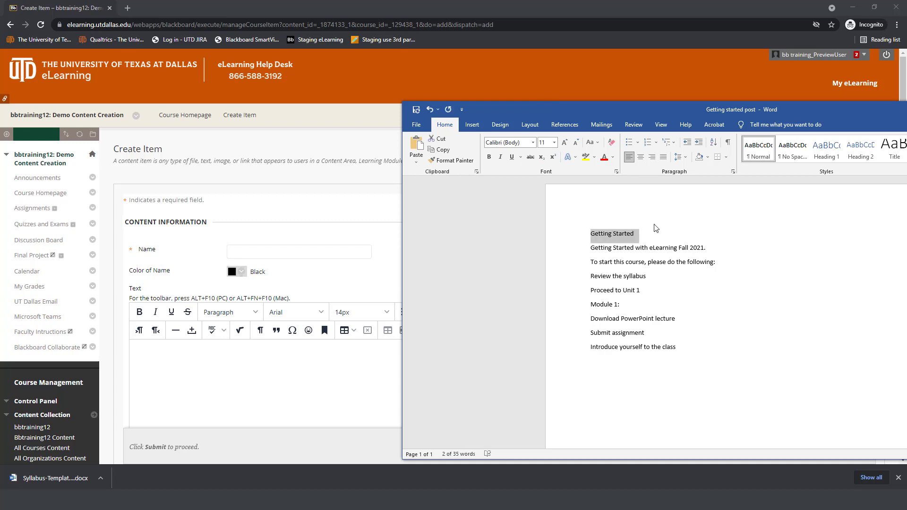
{"action": "left_click", "coordinate": [644, 235]}
{"action": "left_click_drag", "start_coordinate": [644, 235], "coordinate": [573, 235]}
Step: Copy the Word lines from "Getting Started with eLearning Fall 2021." through "Proceed to Unit 1" into the item text, removing their formatting
{"action": "left_click", "coordinate": [590, 248]}
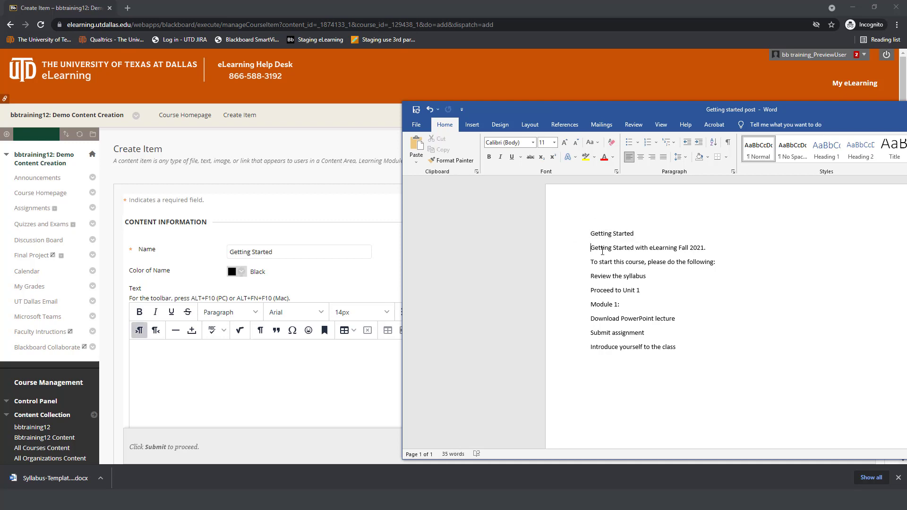
{"action": "left_click_drag", "start_coordinate": [603, 251], "coordinate": [685, 293]}
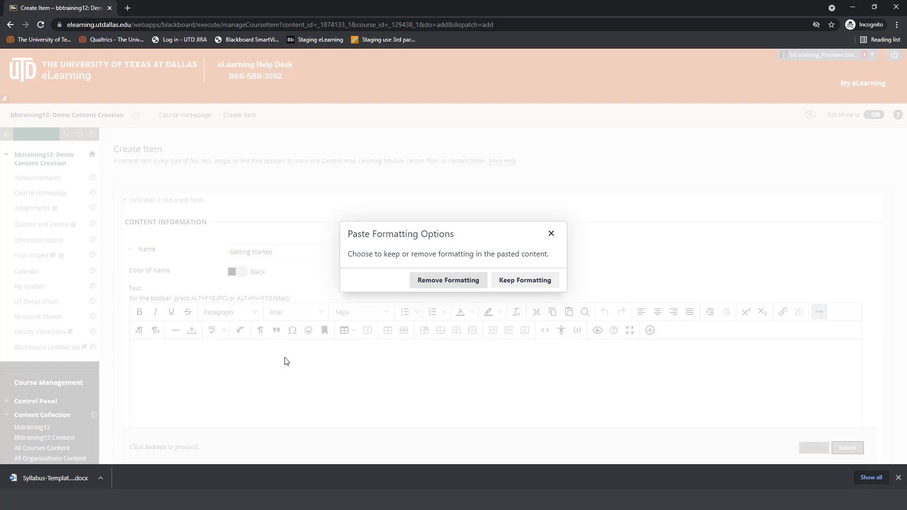
{"action": "left_click", "coordinate": [438, 280]}
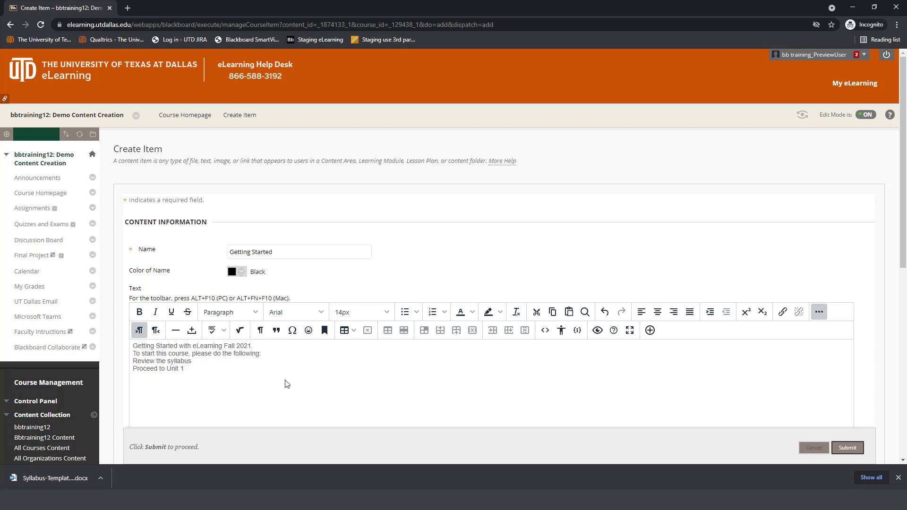
Step: Format "Getting Started with eLearning Fall 2021." as Heading and the three lines below it as Sub-heading 1
{"action": "left_click_drag", "start_coordinate": [255, 346], "coordinate": [161, 337]}
{"action": "left_click", "coordinate": [234, 312]}
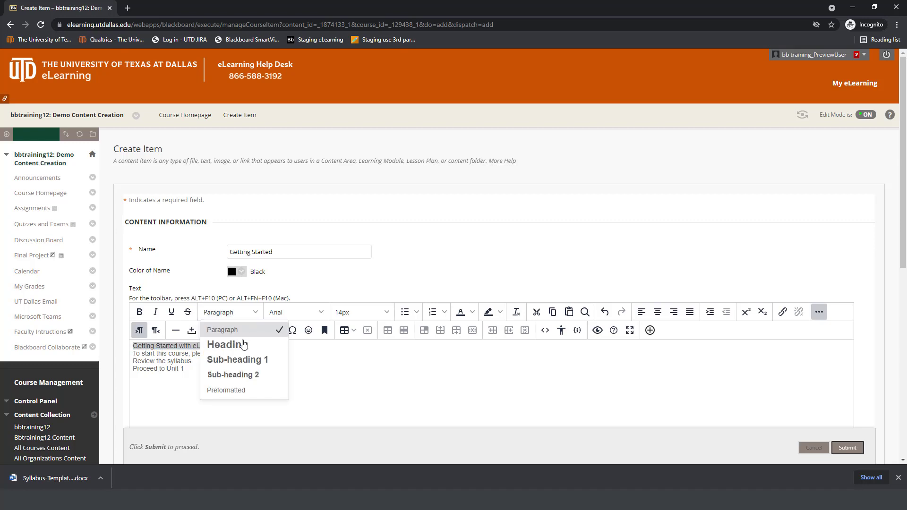
{"action": "left_click", "coordinate": [218, 345]}
{"action": "left_click", "coordinate": [223, 384]}
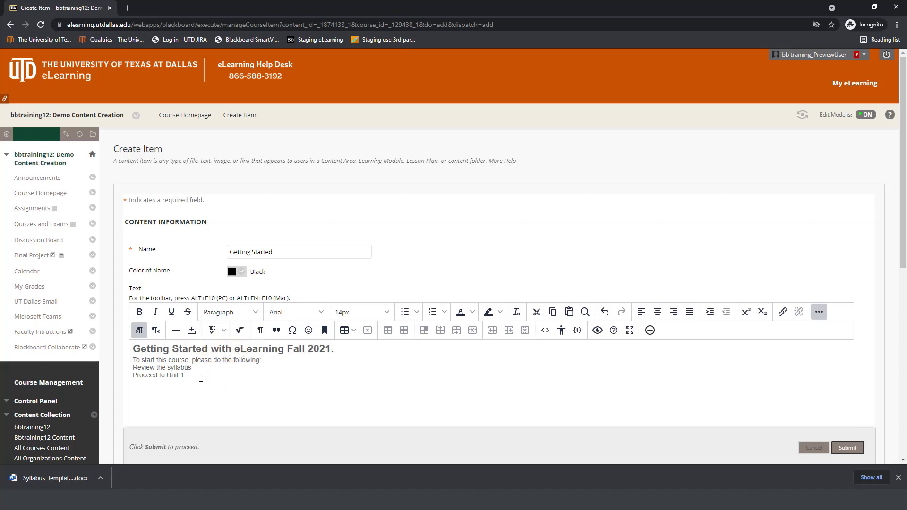
{"action": "left_click_drag", "start_coordinate": [200, 378], "coordinate": [133, 359]}
{"action": "left_click", "coordinate": [257, 313]}
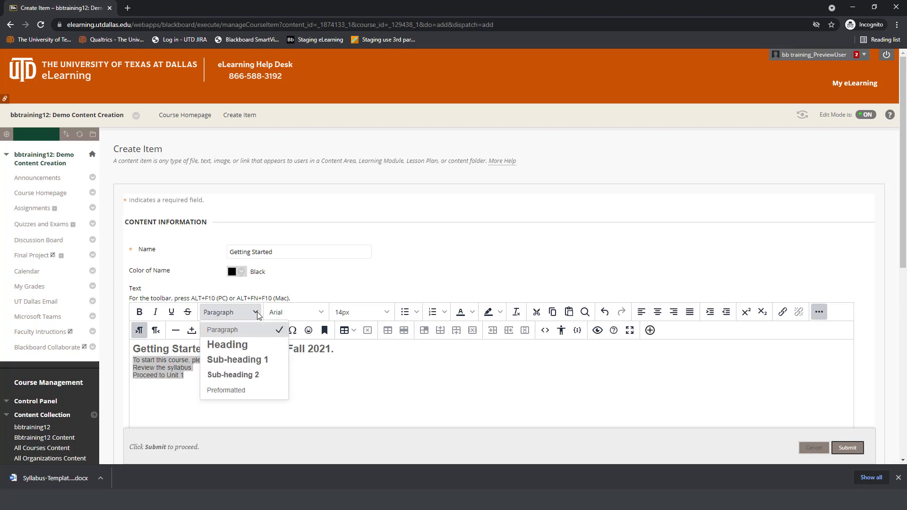
{"action": "left_click", "coordinate": [258, 363]}
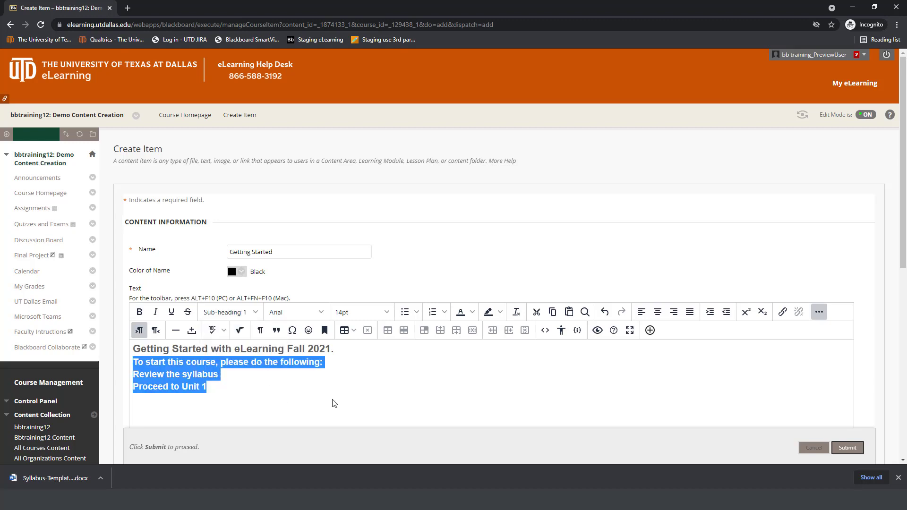
Step: Turn the lines "Review the syllabus" and "Proceed to Unit 1" into a bulleted list
{"action": "left_click_drag", "start_coordinate": [321, 401], "coordinate": [130, 375]}
{"action": "left_click", "coordinate": [405, 313]}
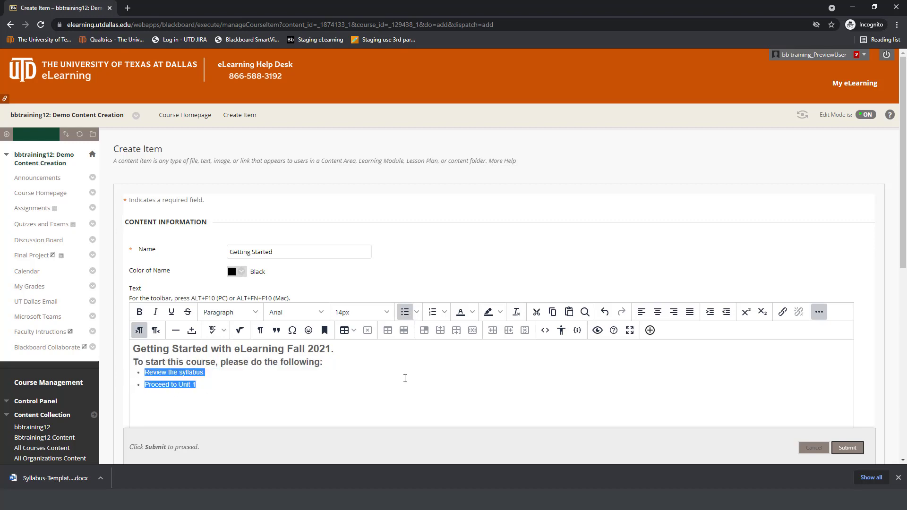
{"action": "left_click", "coordinate": [405, 378]}
Step: Look through the content types that can be added to the item text, and close the list without inserting anything
{"action": "scroll", "coordinate": [419, 393], "scroll_direction": "down", "scroll_amount": 1}
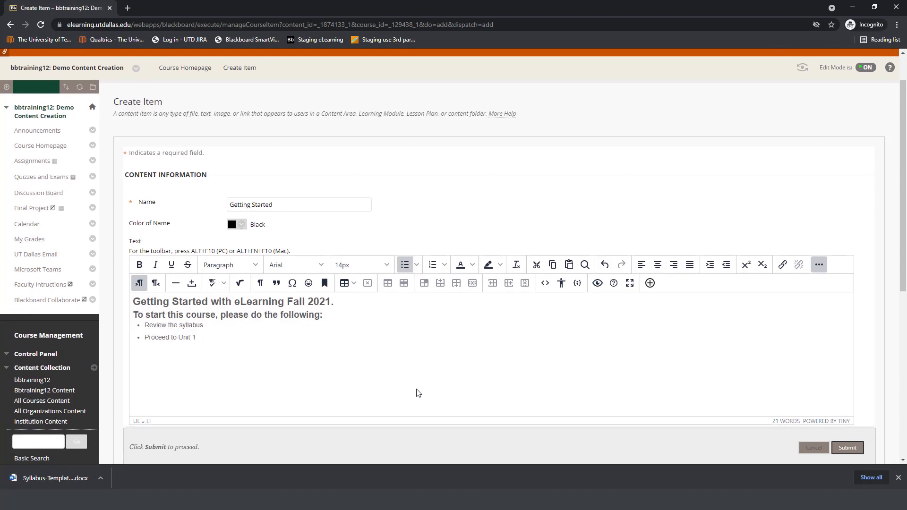
{"action": "left_click", "coordinate": [650, 284]}
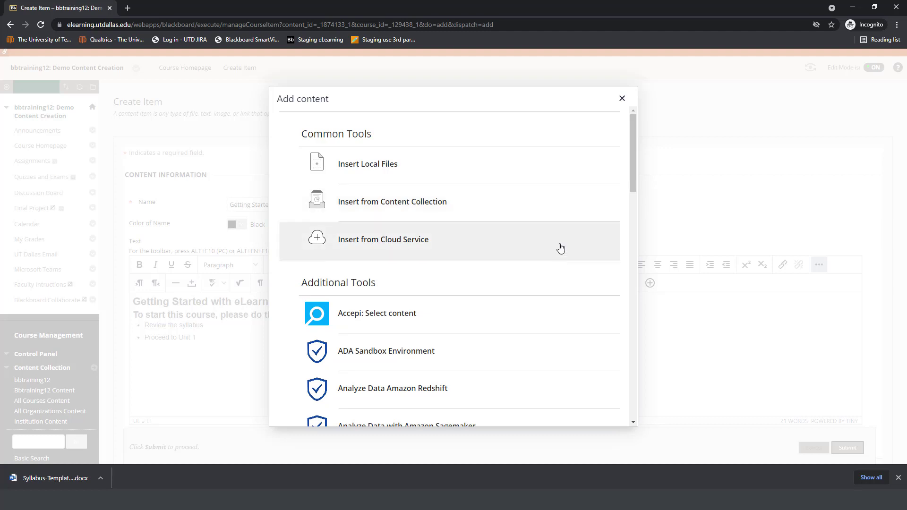
{"action": "left_click", "coordinate": [621, 99]}
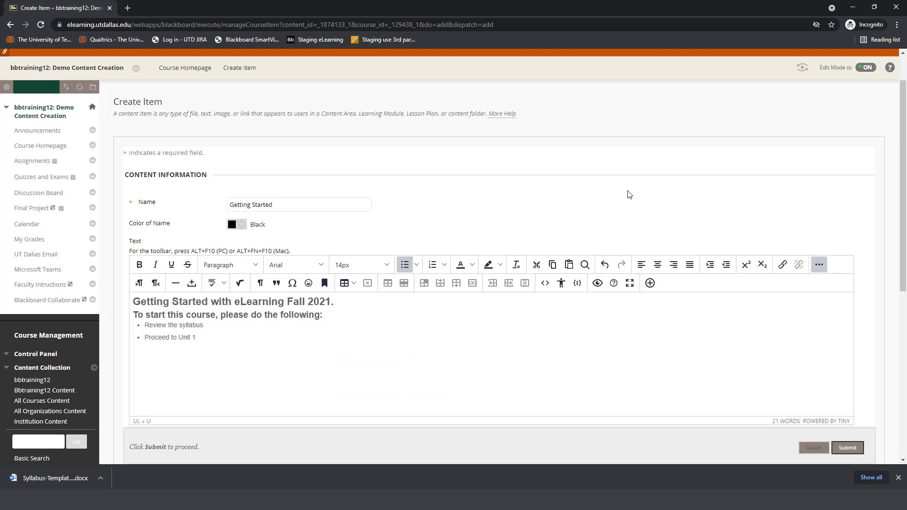
{"action": "left_click", "coordinate": [506, 361]}
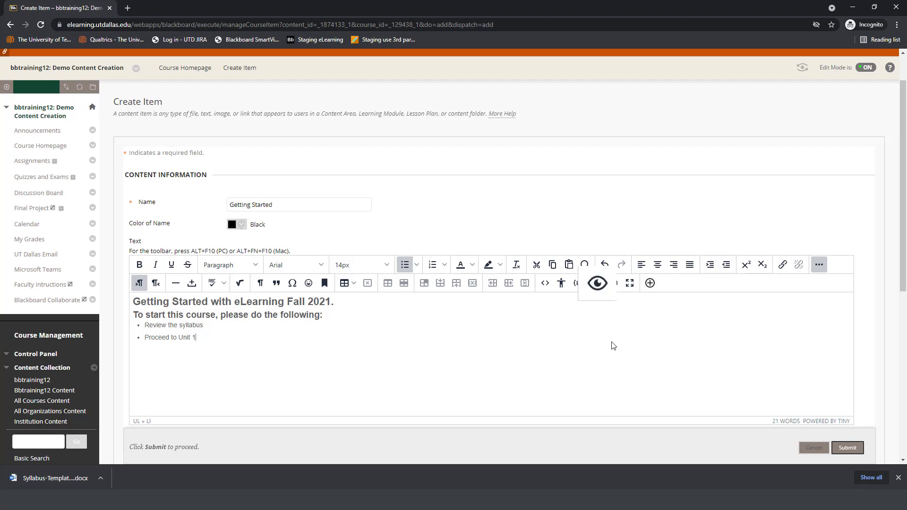
Step: Preview the Getting Started text and run the accessibility checker on it
{"action": "left_click", "coordinate": [597, 283]}
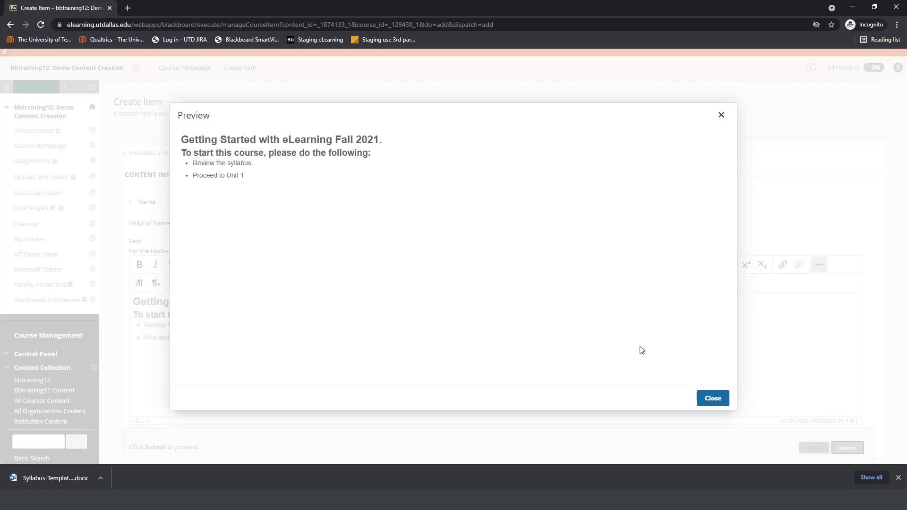
{"action": "left_click", "coordinate": [711, 399]}
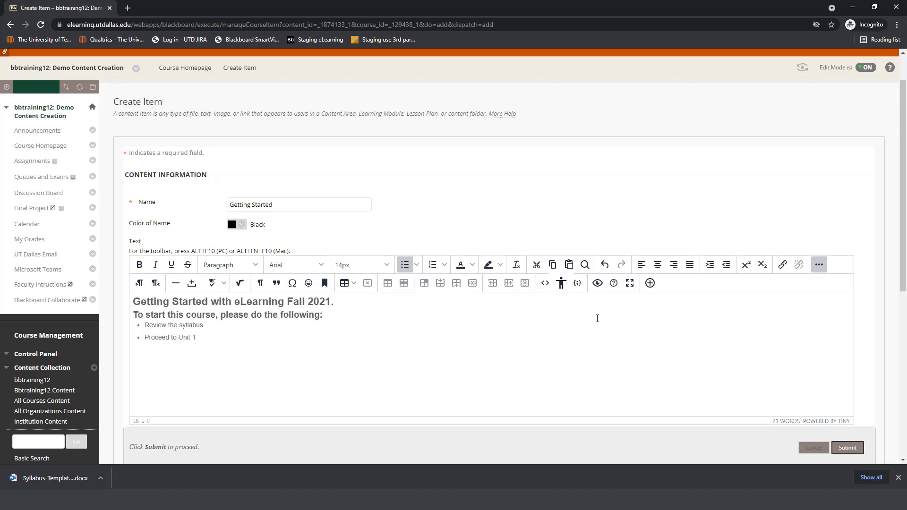
{"action": "left_click", "coordinate": [561, 285]}
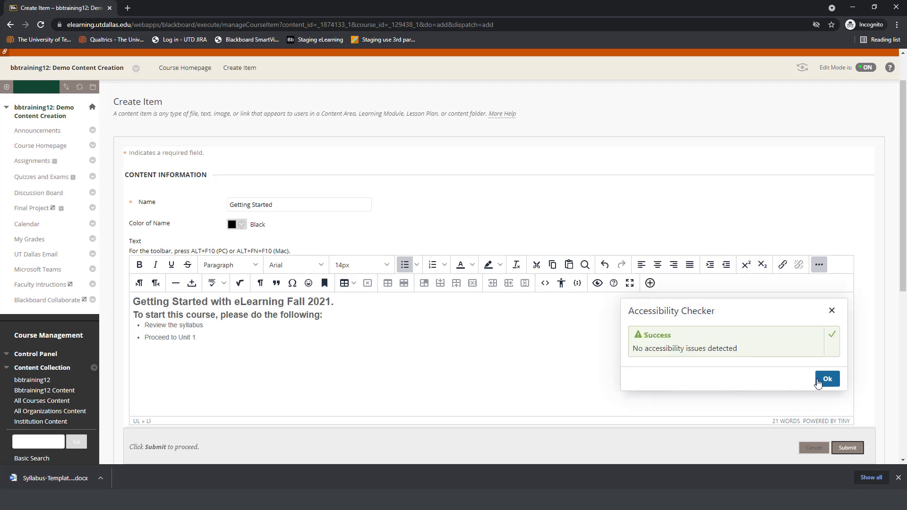
{"action": "left_click", "coordinate": [828, 379]}
Step: Attach CCF07162021.pdf to the Getting Started item and remove the attachment again
{"action": "scroll", "coordinate": [630, 389], "scroll_direction": "down", "scroll_amount": 1}
{"action": "scroll", "coordinate": [630, 388], "scroll_direction": "down", "scroll_amount": 4}
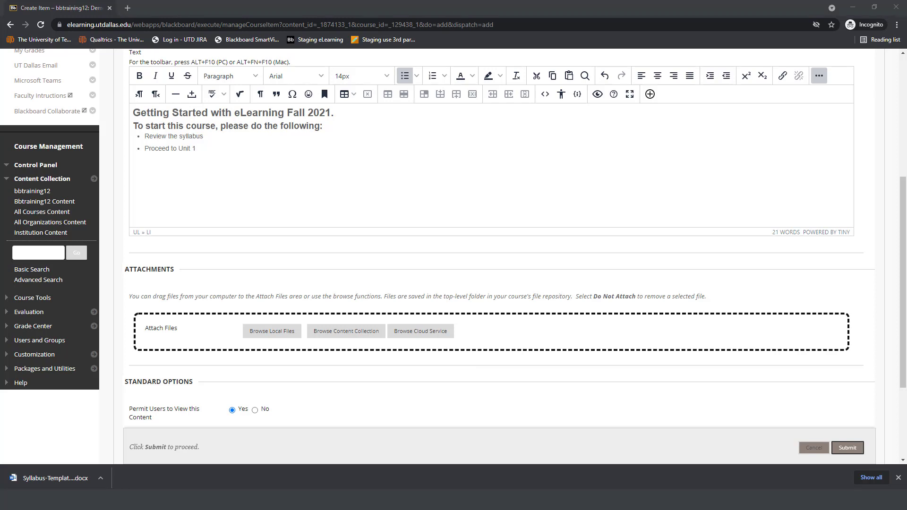
{"action": "left_click_drag", "start_coordinate": [906, 340], "coordinate": [683, 351]}
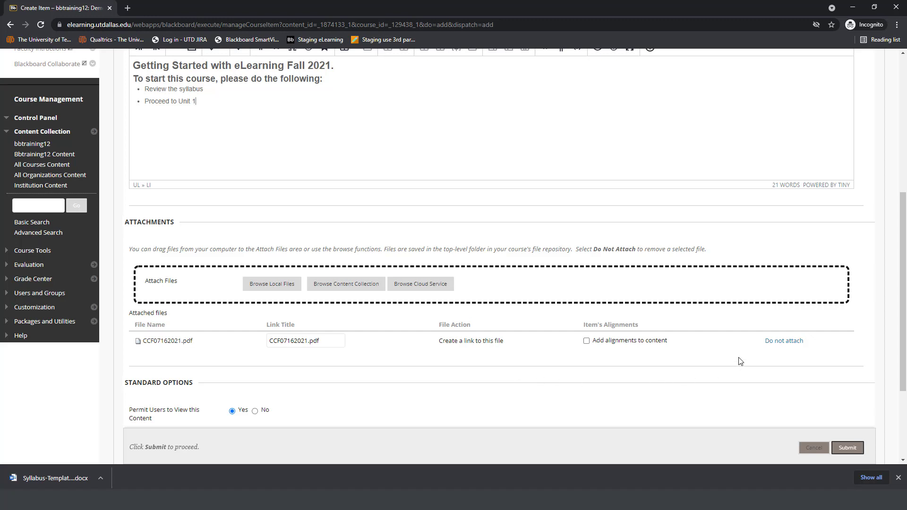
{"action": "left_click", "coordinate": [775, 341]}
{"action": "left_click", "coordinate": [500, 77]}
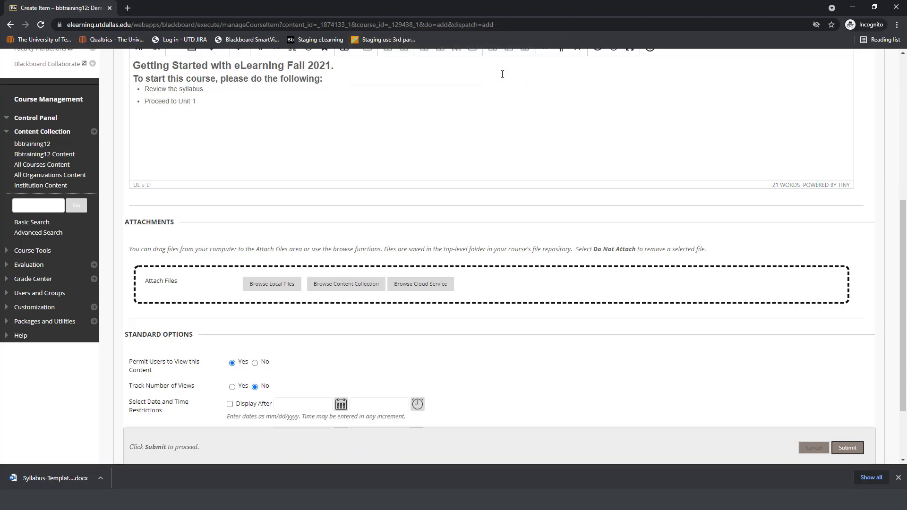
Step: Submit the Getting Started item to the Course Homepage with the standard options left as they are
{"action": "scroll", "coordinate": [590, 352], "scroll_direction": "down", "scroll_amount": 2}
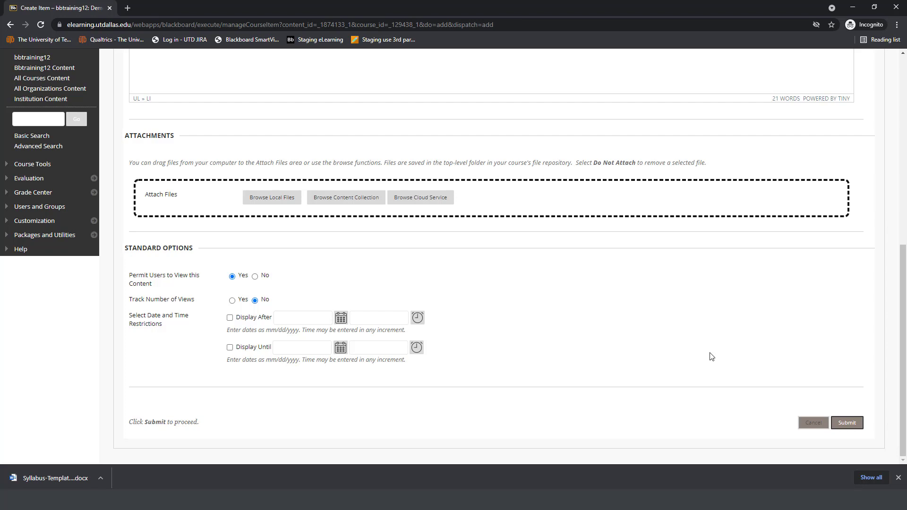
{"action": "left_click", "coordinate": [855, 425]}
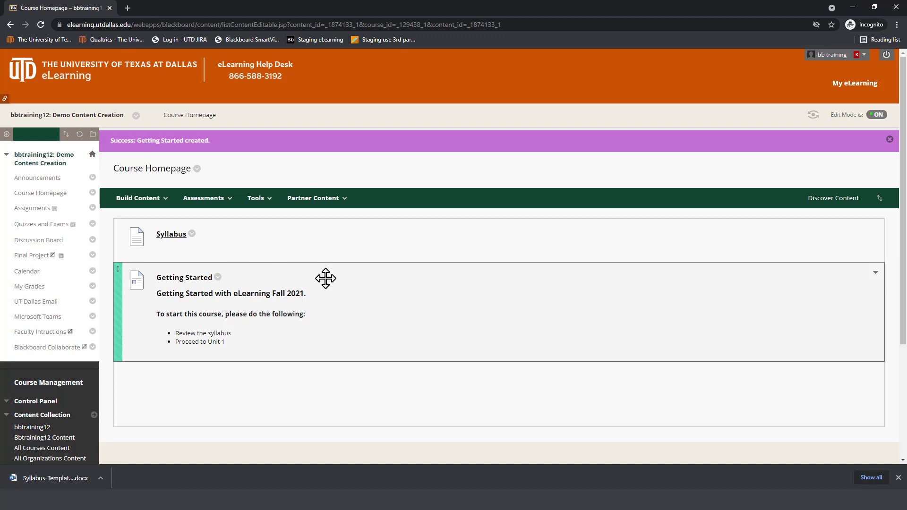
Step: Remove "Getting Started with" from the Getting Started item's heading, submit the edit, and move the item above Syllabus
{"action": "left_click", "coordinate": [218, 280]}
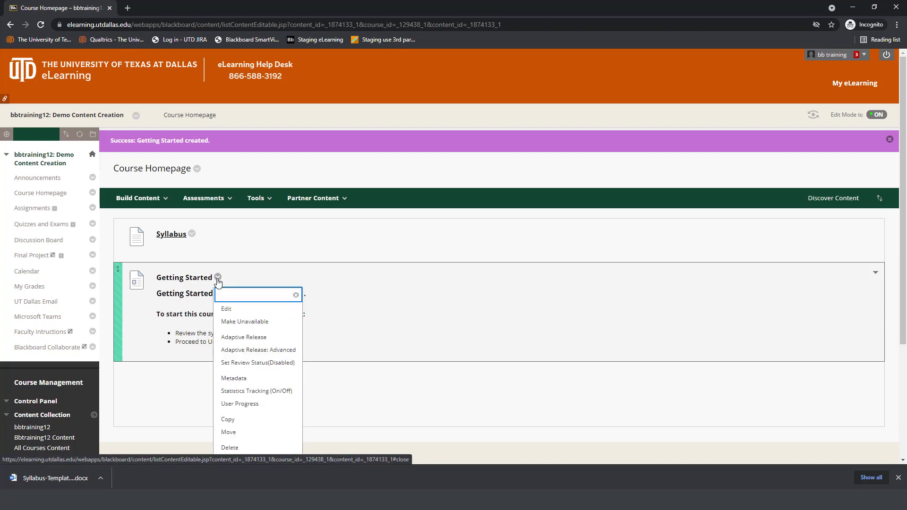
{"action": "left_click", "coordinate": [230, 309]}
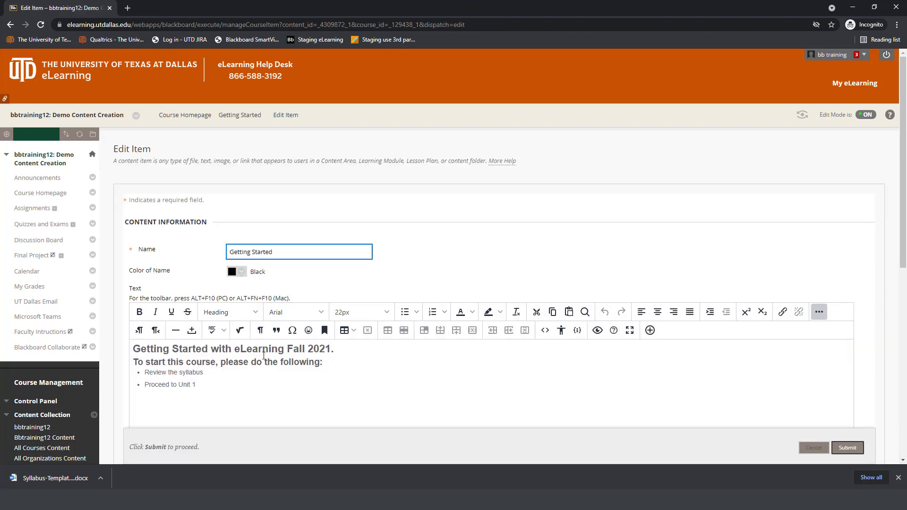
{"action": "left_click_drag", "start_coordinate": [239, 350], "coordinate": [132, 349]}
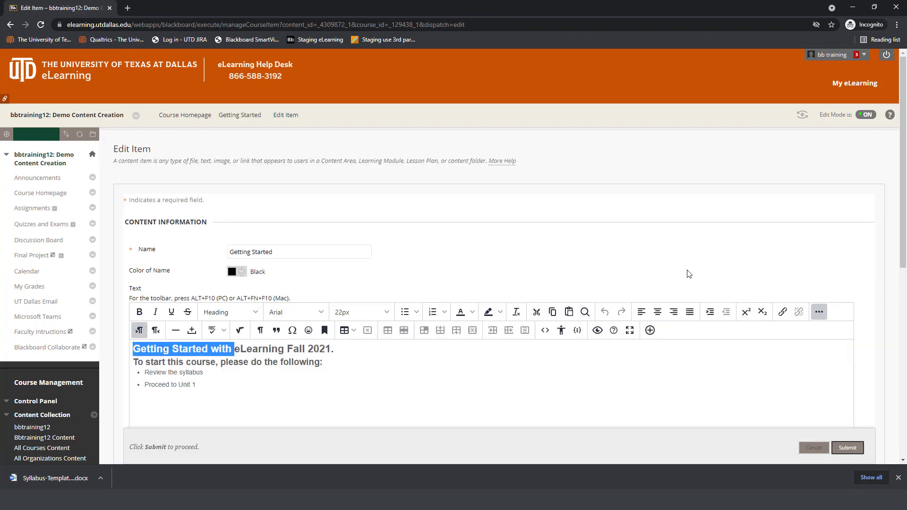
{"action": "key", "text": "BackSpace"}
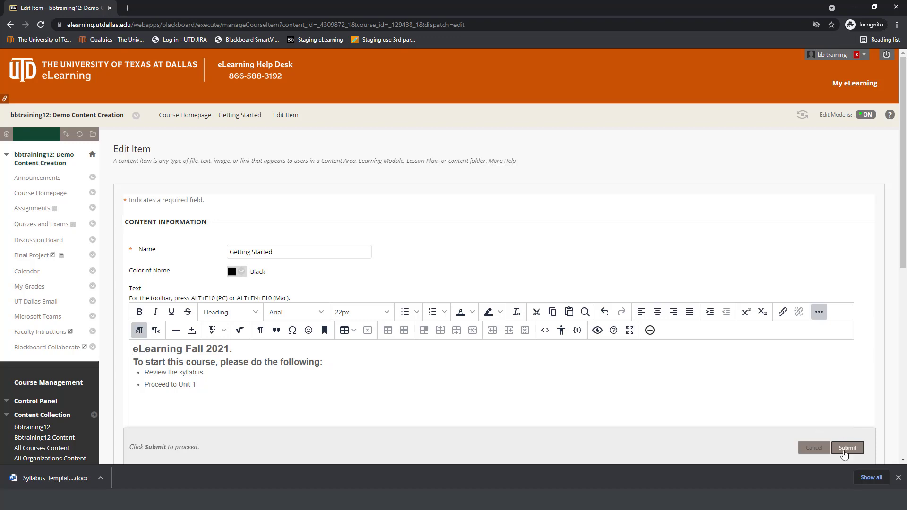
{"action": "left_click", "coordinate": [847, 448]}
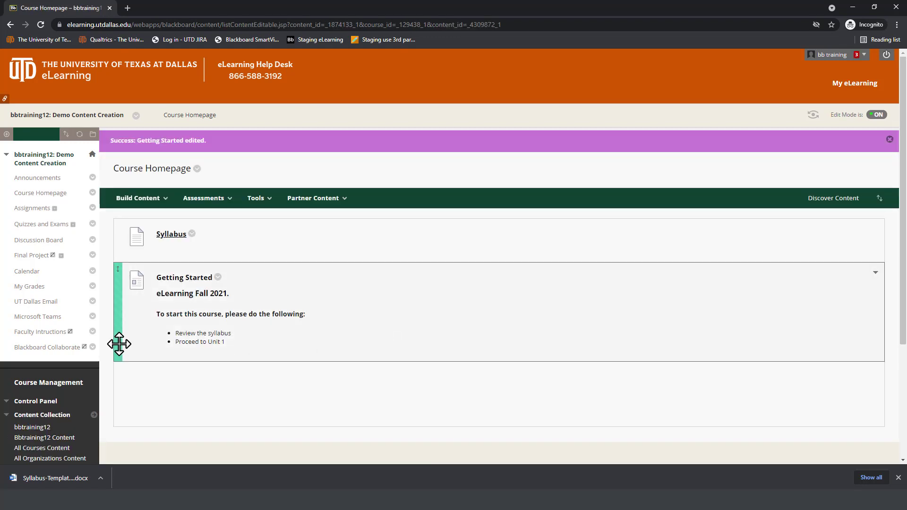
{"action": "left_click_drag", "start_coordinate": [119, 344], "coordinate": [115, 269]}
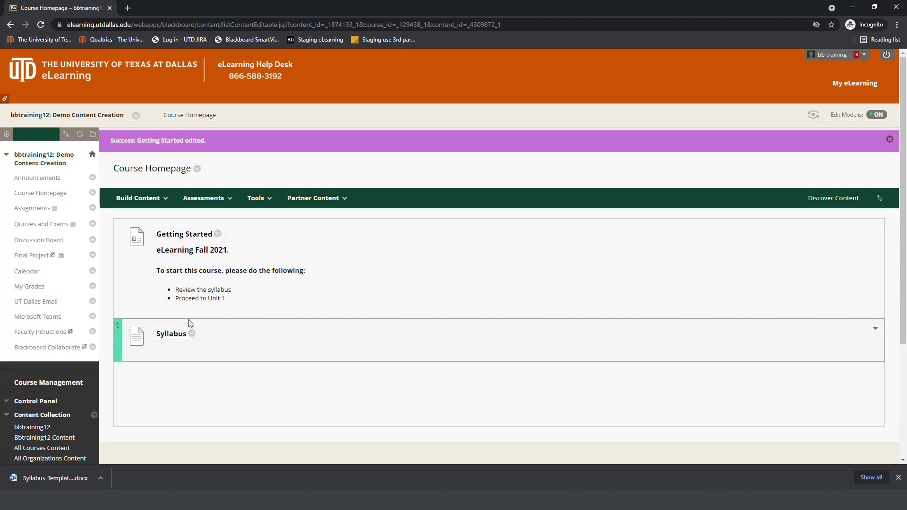
Step: Start a new content folder on the Course Homepage and name it "Unit 1"
{"action": "left_click", "coordinate": [139, 201]}
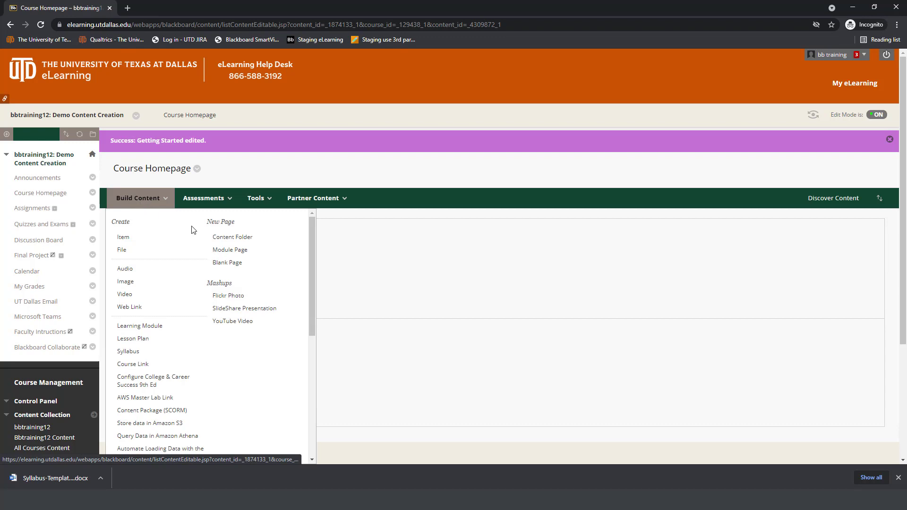
{"action": "left_click", "coordinate": [265, 237]}
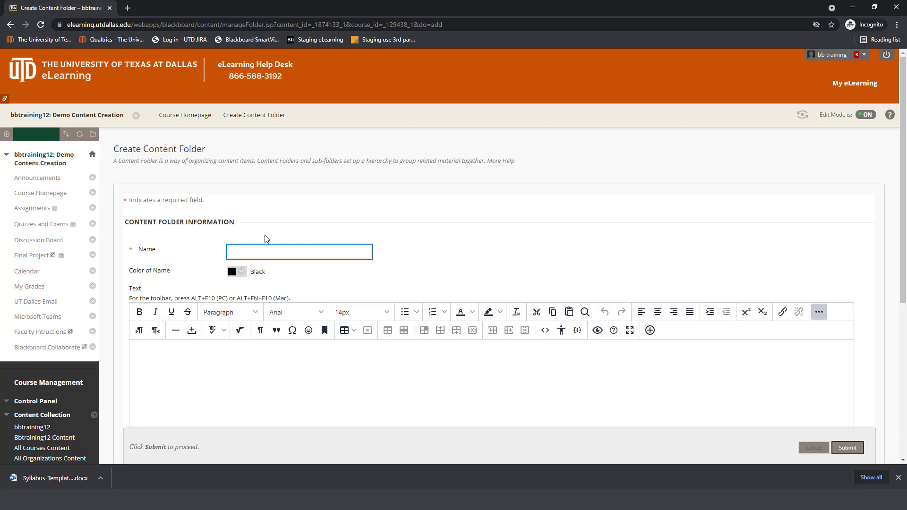
{"action": "type", "text": "Unit 1"}
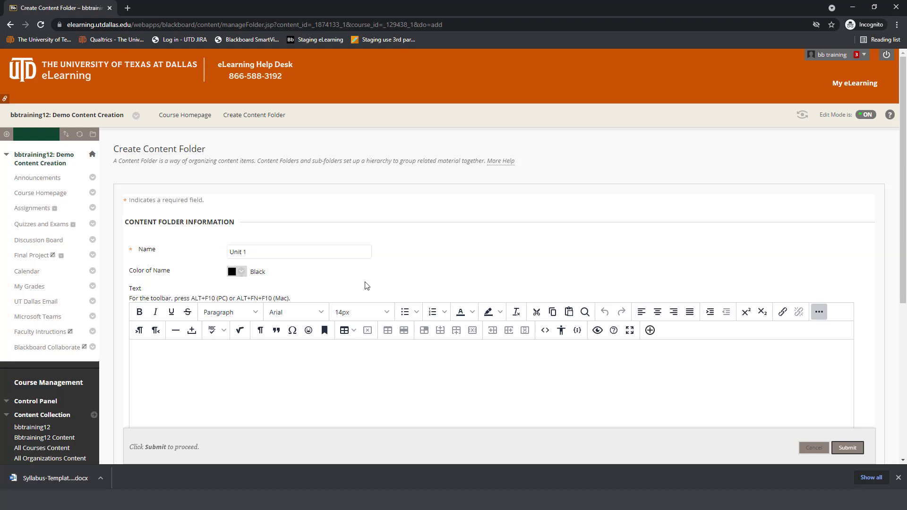
Step: Enter "For Week 1 and Week 2." as the Unit 1 folder's text
{"action": "scroll", "coordinate": [316, 288], "scroll_direction": "down", "scroll_amount": 2}
{"action": "left_click", "coordinate": [316, 289]}
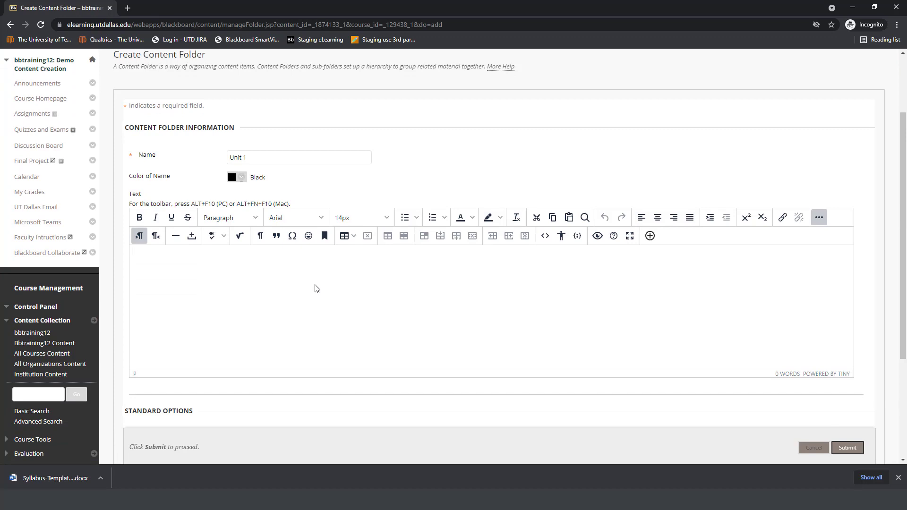
{"action": "type", "text": "For Week 1 and Week 2."}
Step: Set the Unit 1 folder to not permit users to view it, submit it, and open its item options
{"action": "scroll", "coordinate": [507, 319], "scroll_direction": "down", "scroll_amount": 2}
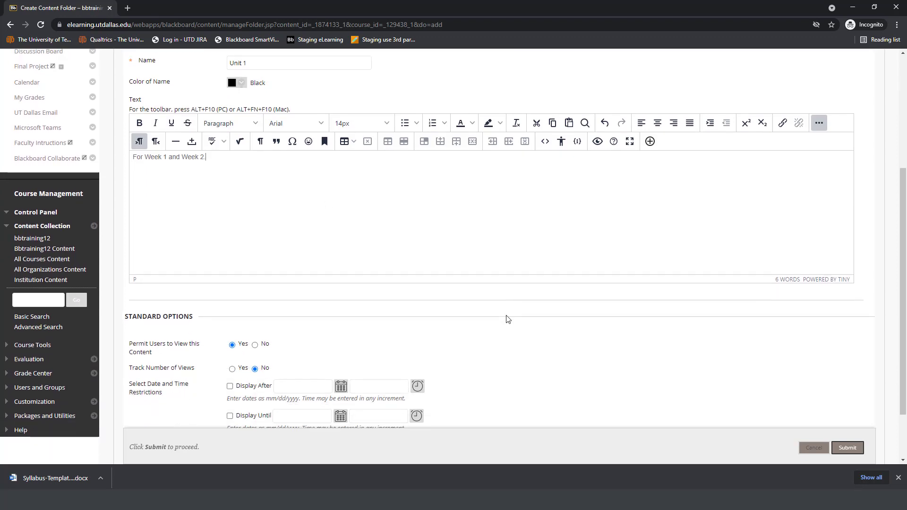
{"action": "scroll", "coordinate": [507, 319], "scroll_direction": "down", "scroll_amount": 1}
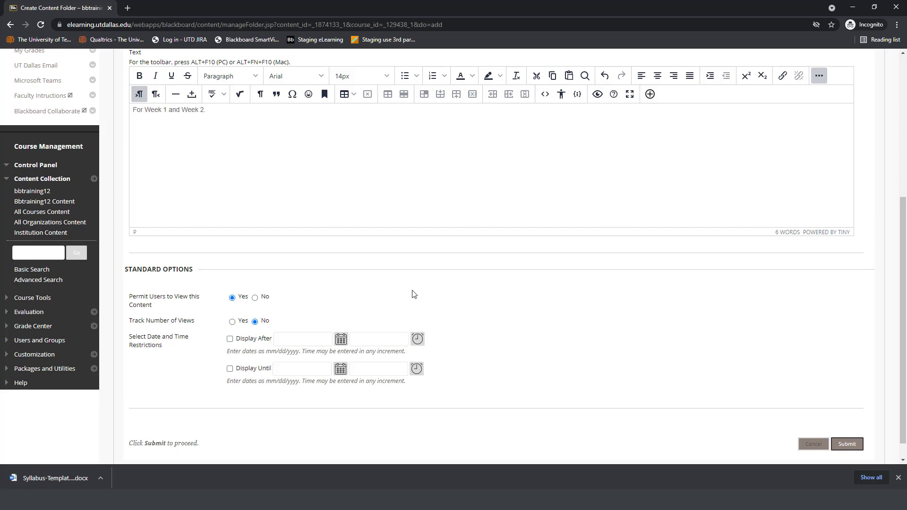
{"action": "left_click", "coordinate": [256, 298]}
{"action": "left_click", "coordinate": [857, 444]}
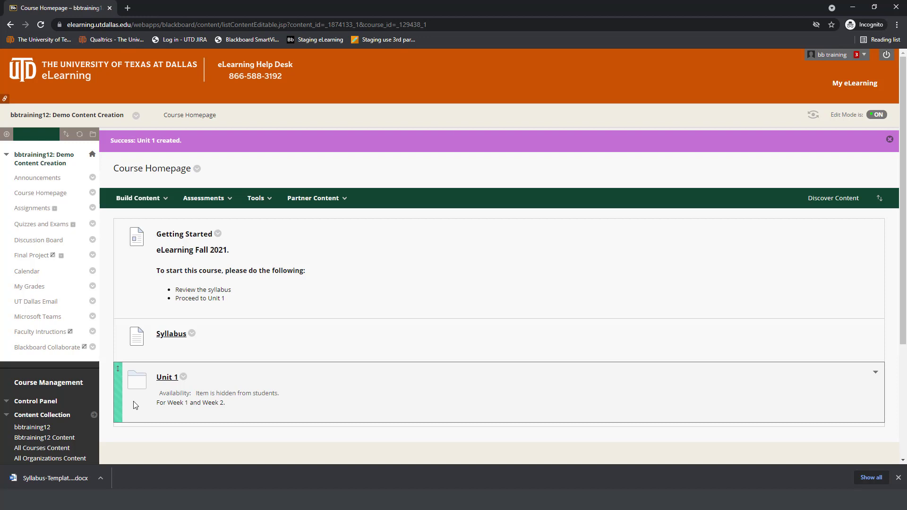
{"action": "left_click", "coordinate": [184, 377]}
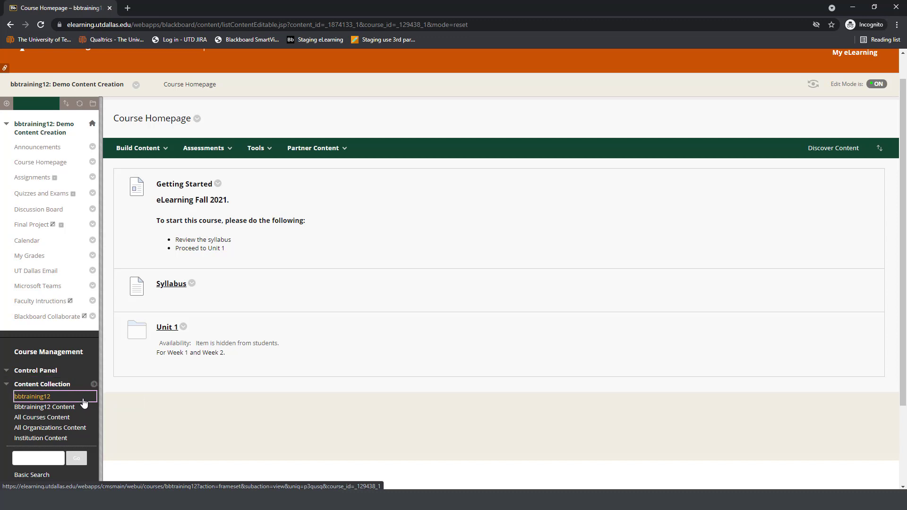
Step: Recycle Syllabus-Template-Word-Document-Fall-06-10-2021.docx from the bbtraining12 folder of the Content Collection
{"action": "left_click", "coordinate": [83, 401]}
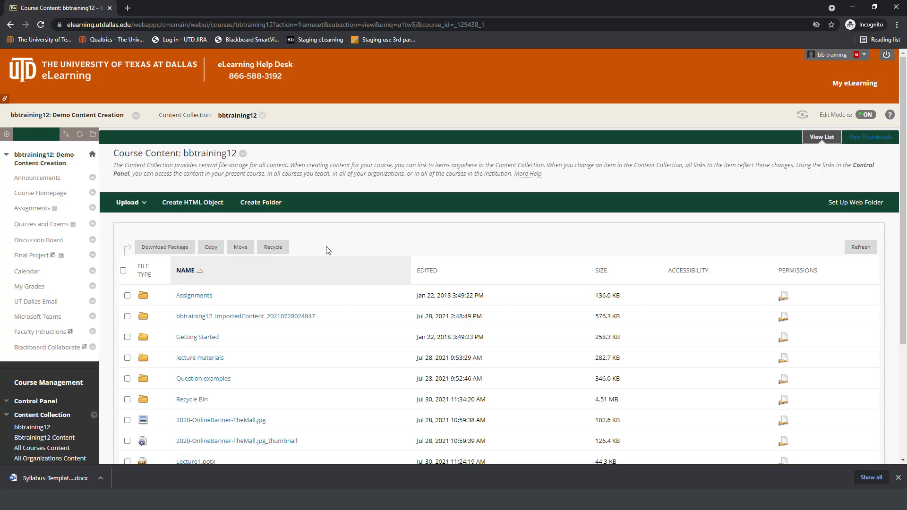
{"action": "scroll", "coordinate": [326, 189], "scroll_direction": "down", "scroll_amount": 2}
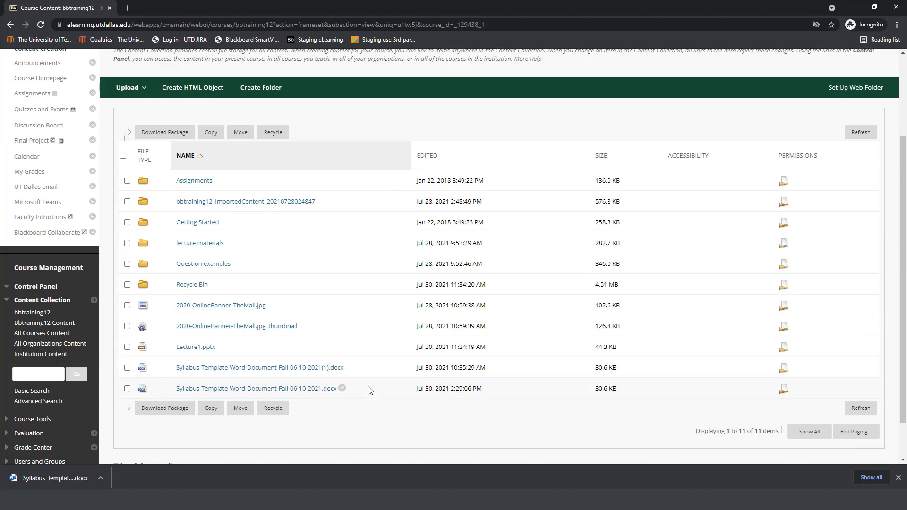
{"action": "left_click", "coordinate": [128, 389]}
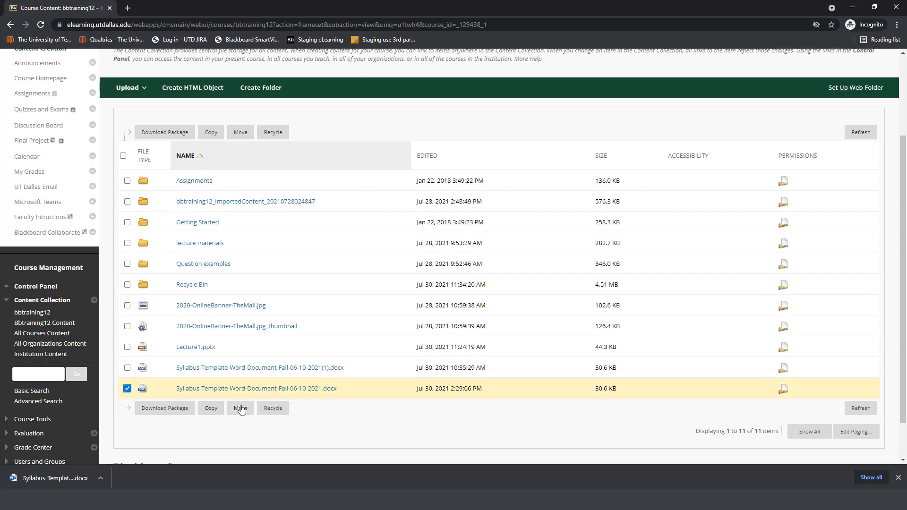
{"action": "left_click", "coordinate": [273, 408]}
{"action": "left_click", "coordinate": [888, 141]}
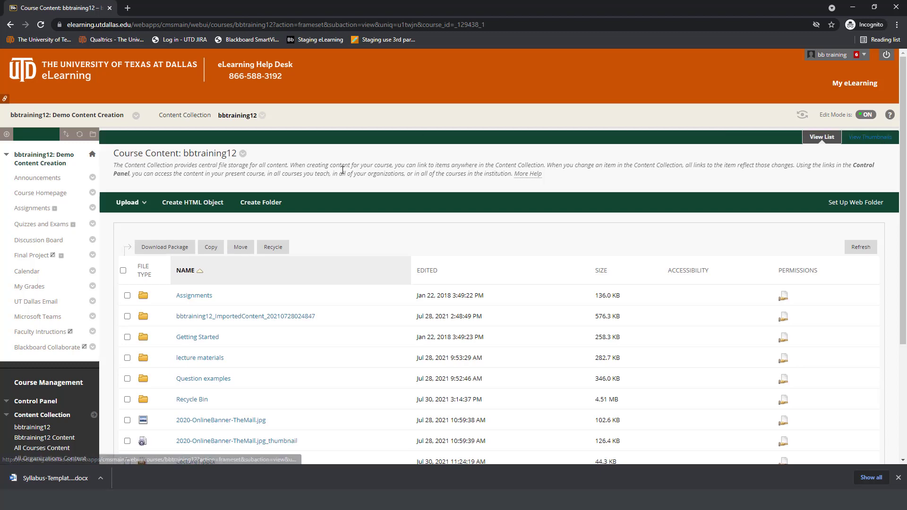
Step: Select all items on the first page of the course's Recycle Bin and delete them
{"action": "scroll", "coordinate": [340, 170], "scroll_direction": "down", "scroll_amount": 2}
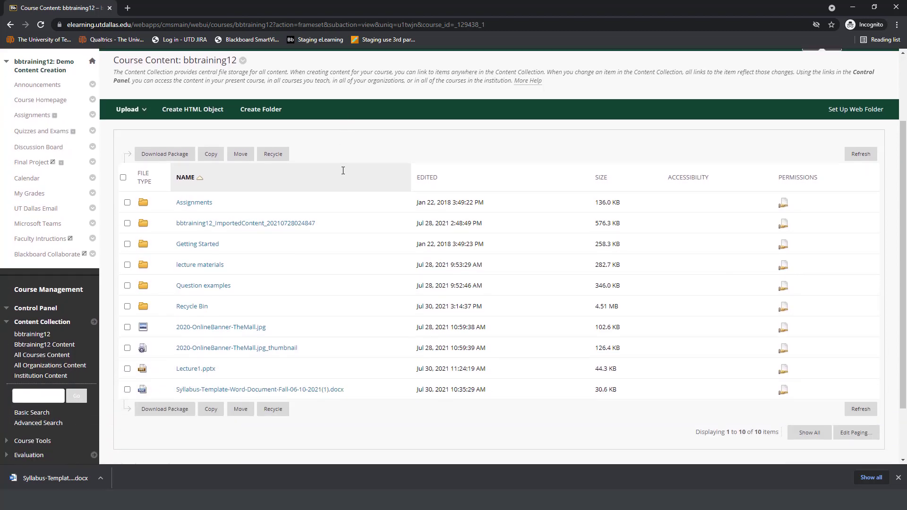
{"action": "left_click", "coordinate": [191, 305]}
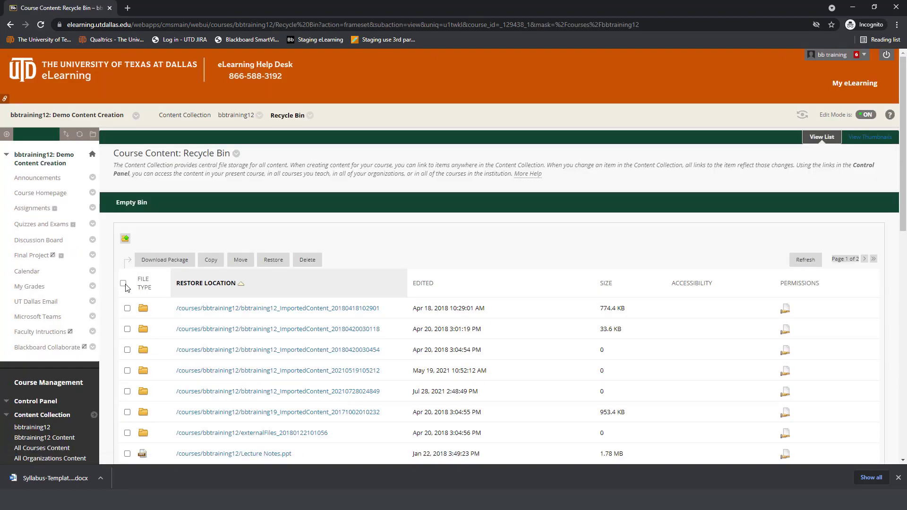
{"action": "left_click", "coordinate": [123, 283]}
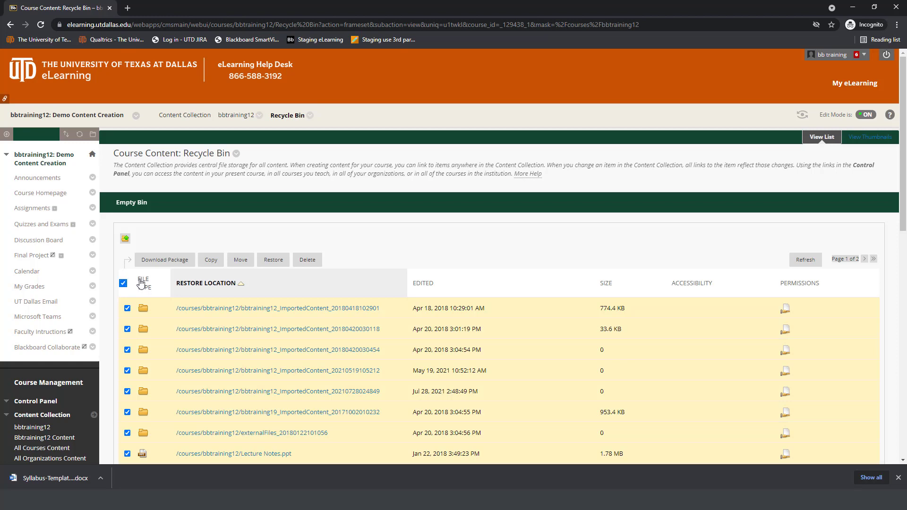
{"action": "left_click", "coordinate": [308, 260]}
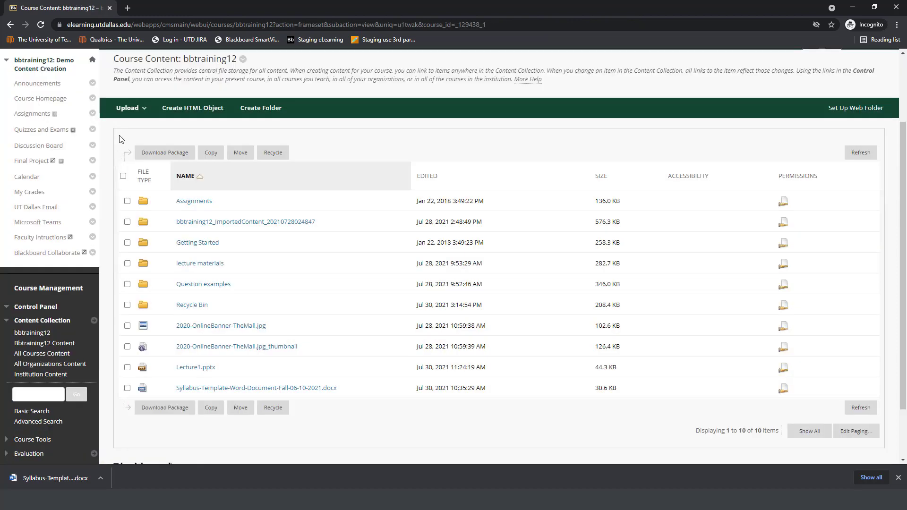
Step: Look at the options available for Syllabus-Template-Word-Document-Fall-06-10-2021.docx without changing the file
{"action": "left_click", "coordinate": [136, 116]}
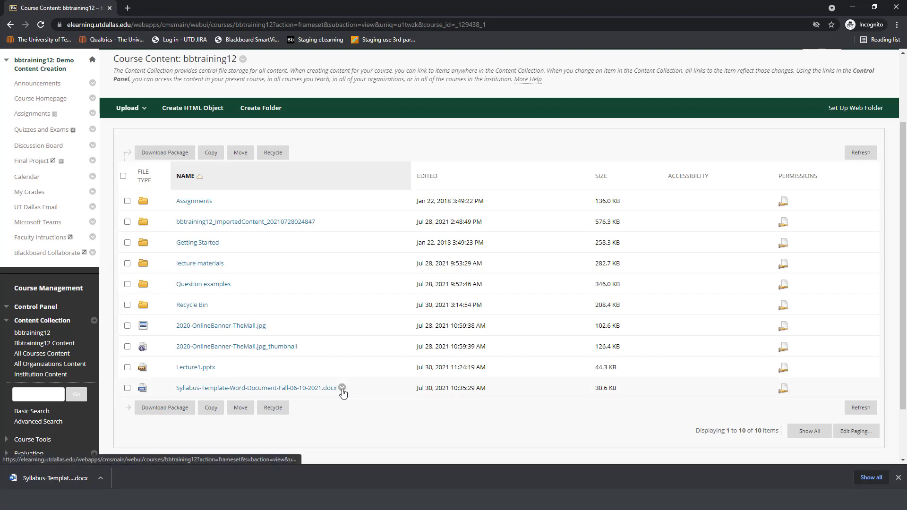
{"action": "left_click", "coordinate": [342, 388]}
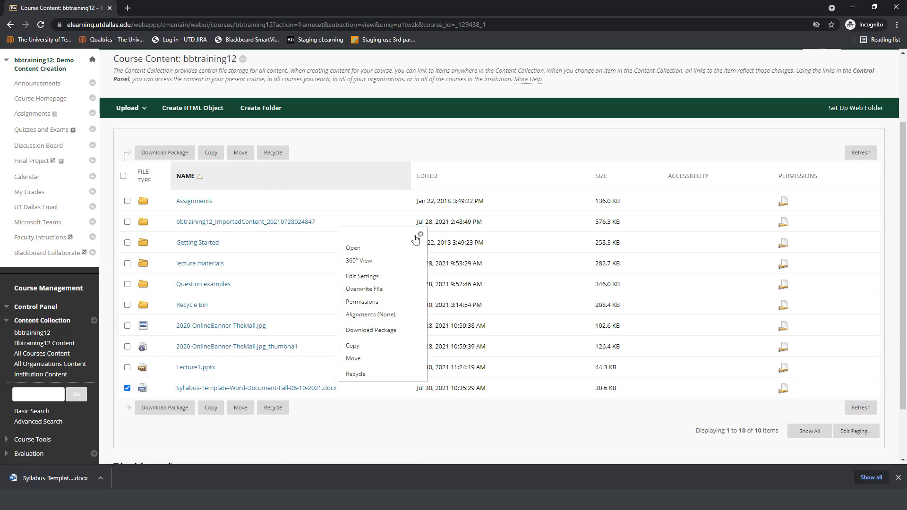
{"action": "left_click", "coordinate": [342, 388]}
Step: Look through the available course tools and view the UTD-Photo Roster
{"action": "scroll", "coordinate": [342, 433], "scroll_direction": "down", "scroll_amount": 2}
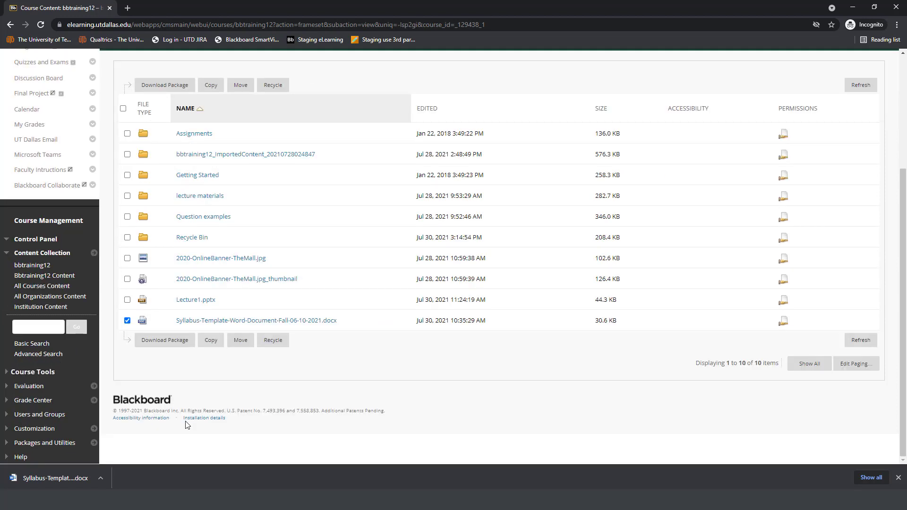
{"action": "left_click", "coordinate": [43, 373]}
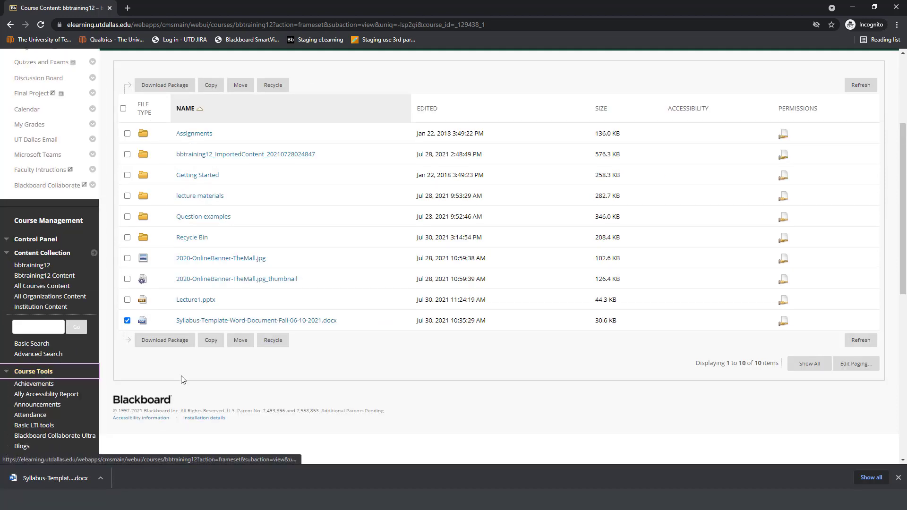
{"action": "scroll", "coordinate": [236, 377], "scroll_direction": "down", "scroll_amount": 3}
{"action": "scroll", "coordinate": [238, 381], "scroll_direction": "down", "scroll_amount": 1}
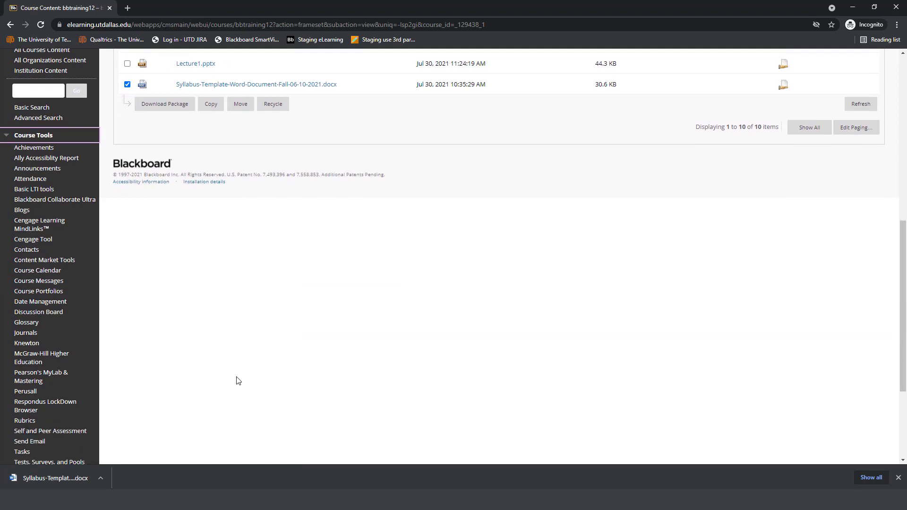
{"action": "scroll", "coordinate": [238, 376], "scroll_direction": "down", "scroll_amount": 1}
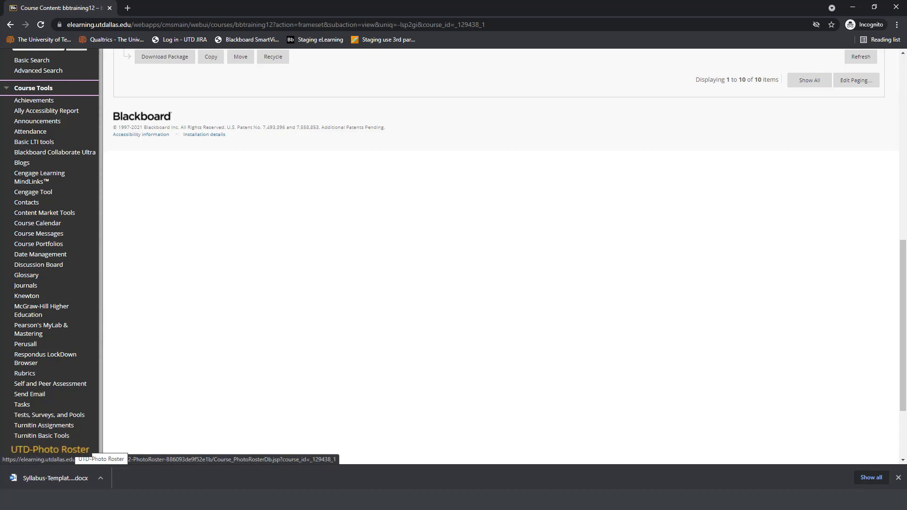
{"action": "left_click", "coordinate": [71, 449]}
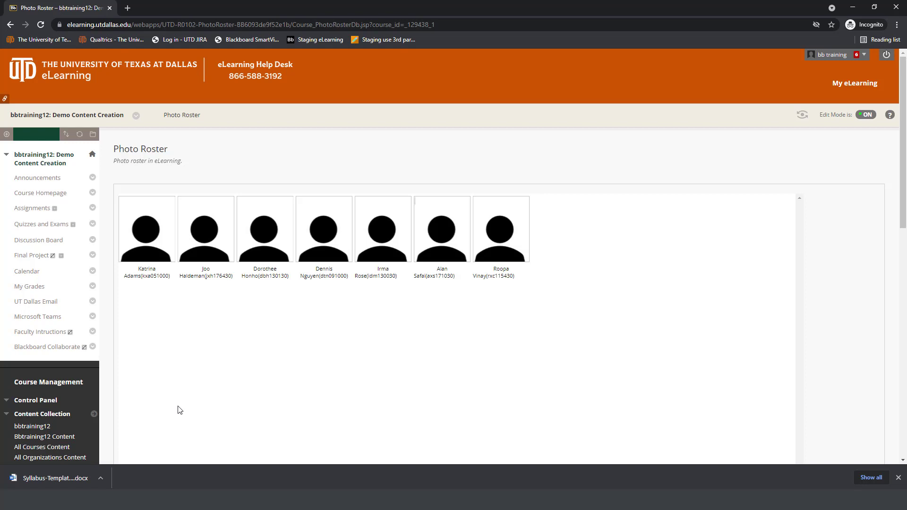
Step: Collapse the list of course tools and display the Full Grade Center
{"action": "scroll", "coordinate": [179, 410], "scroll_direction": "down", "scroll_amount": 2}
{"action": "scroll", "coordinate": [179, 411], "scroll_direction": "down", "scroll_amount": 10}
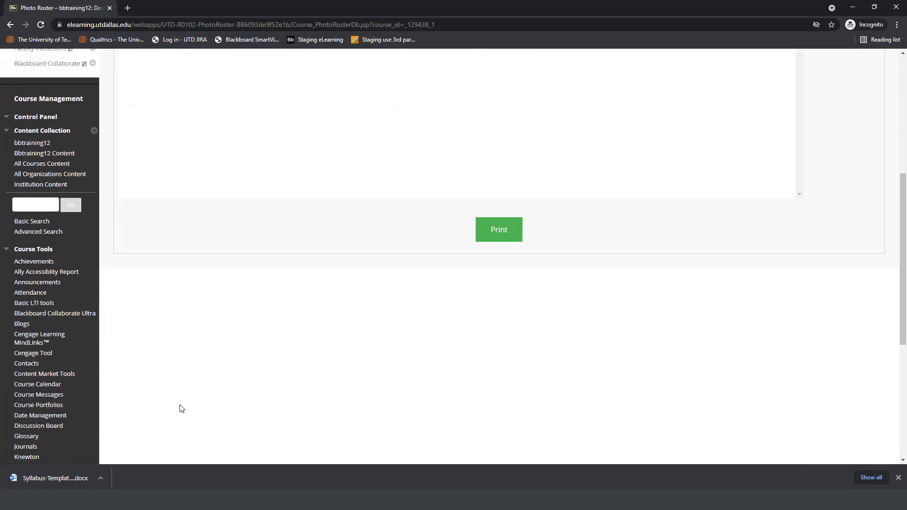
{"action": "scroll", "coordinate": [182, 409], "scroll_direction": "down", "scroll_amount": 1}
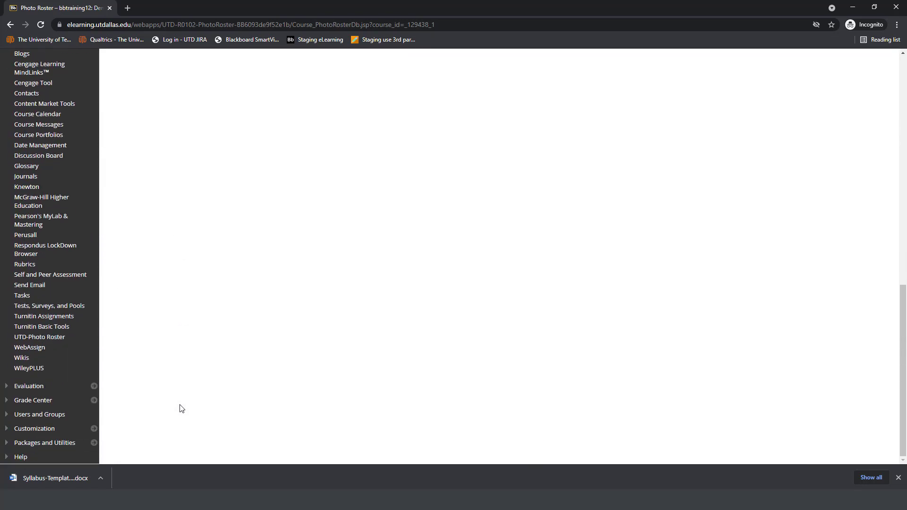
{"action": "scroll", "coordinate": [97, 377], "scroll_direction": "up", "scroll_amount": 4}
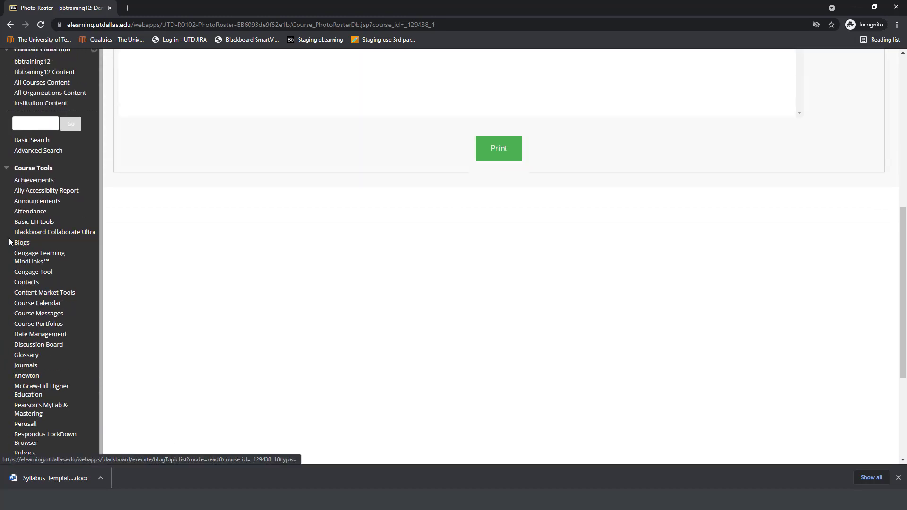
{"action": "left_click", "coordinate": [8, 169]}
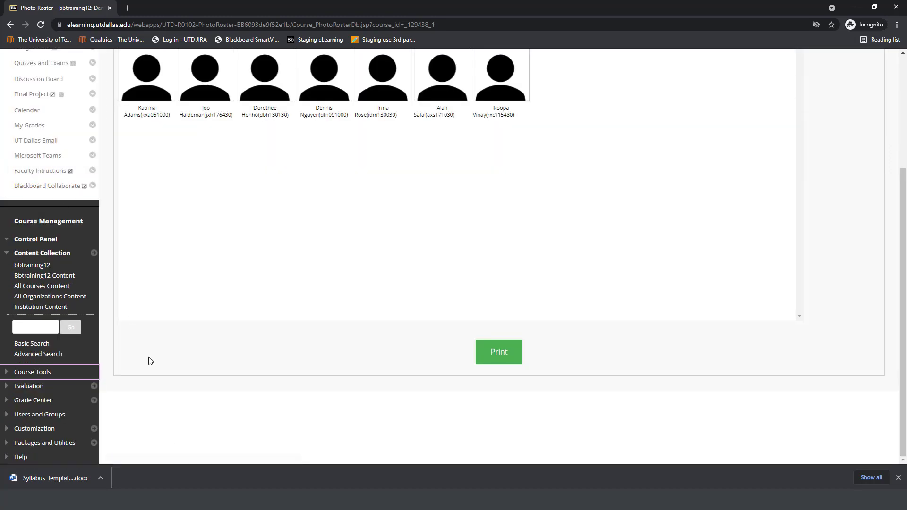
{"action": "left_click", "coordinate": [42, 401]}
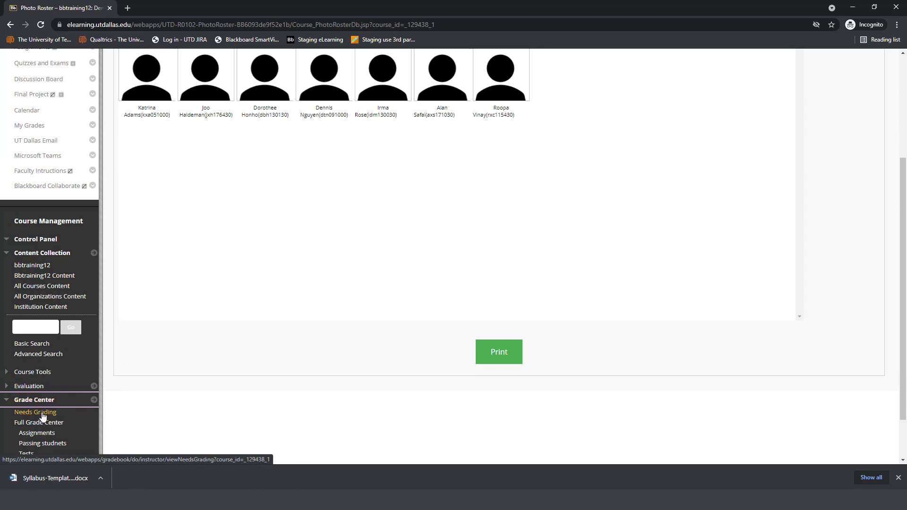
{"action": "left_click", "coordinate": [45, 423]}
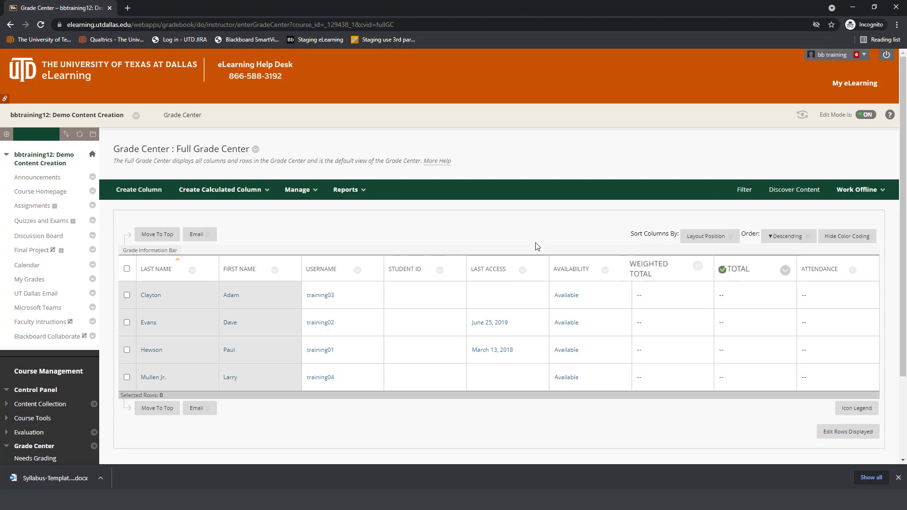
{"action": "left_click", "coordinate": [644, 295]}
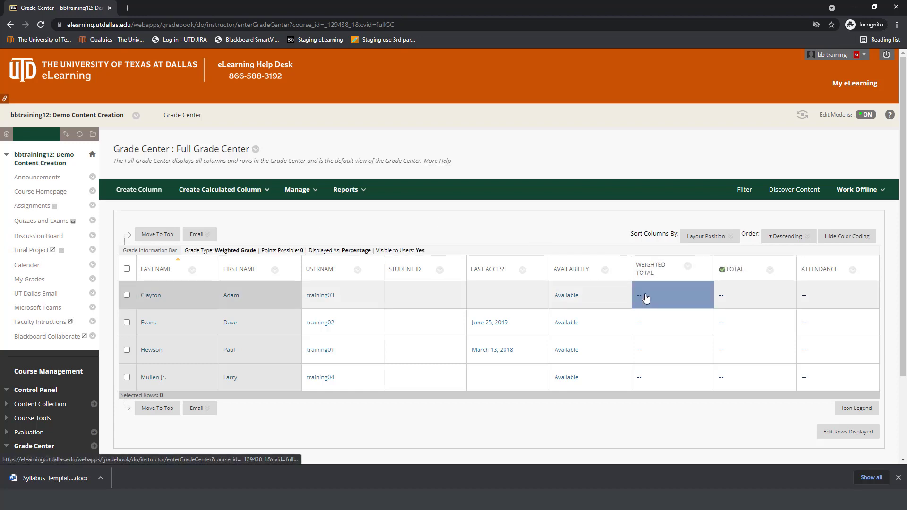
{"action": "left_click", "coordinate": [588, 236]}
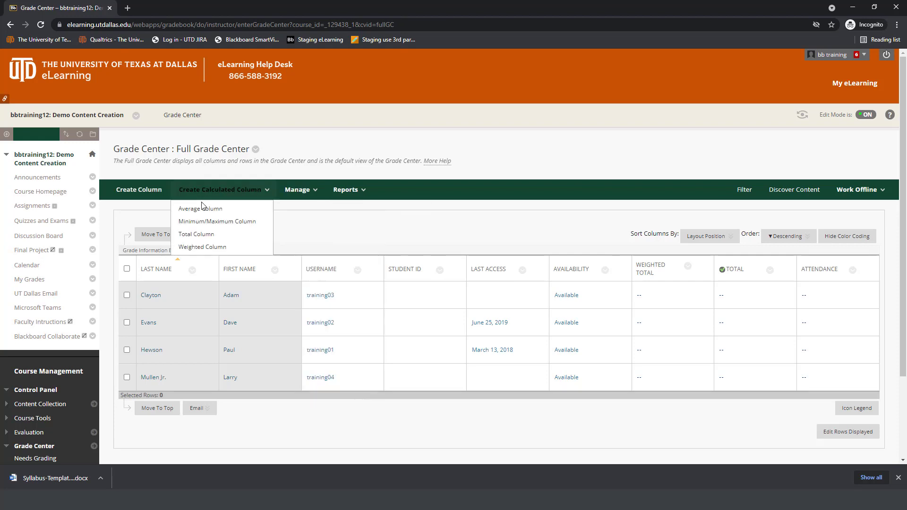
Step: Start a new grade column in the Full Grade Center and name it Class Presentation
{"action": "left_click", "coordinate": [151, 195]}
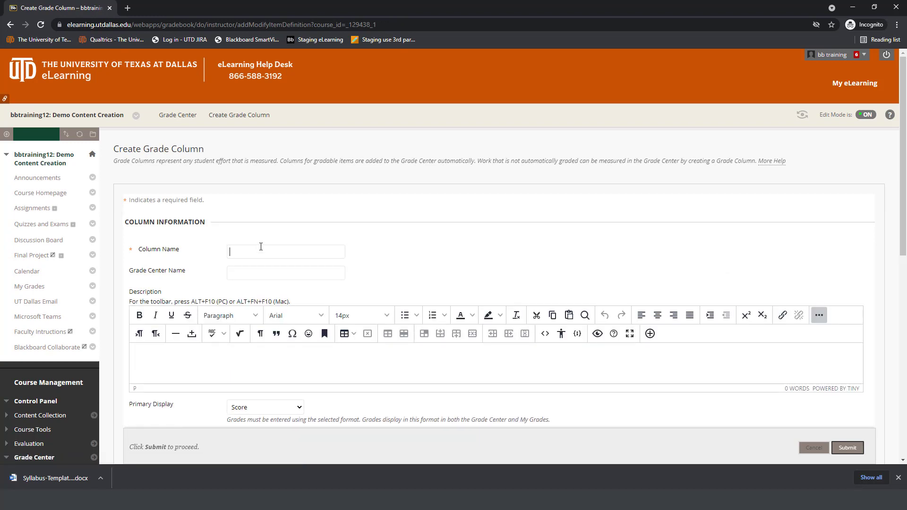
{"action": "type", "text": "Class Prese"}
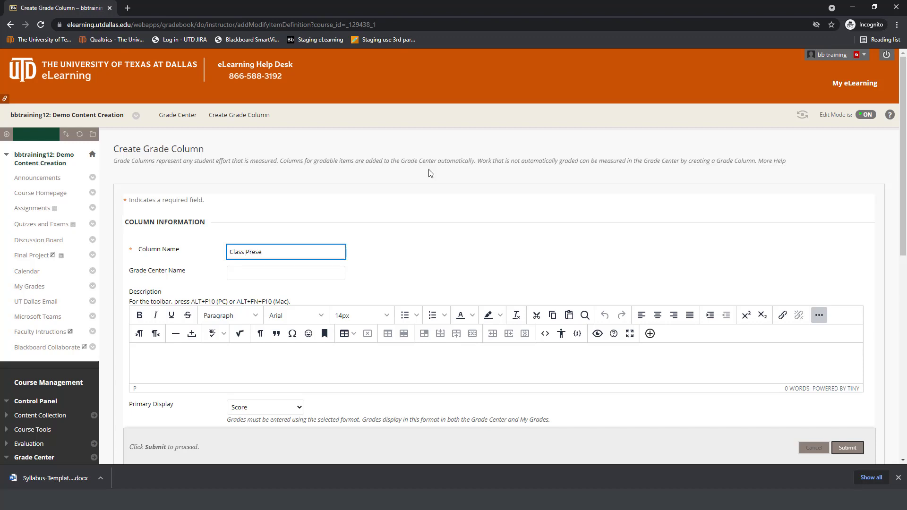
{"action": "type", "text": "ntation"}
{"action": "left_click", "coordinate": [475, 213]}
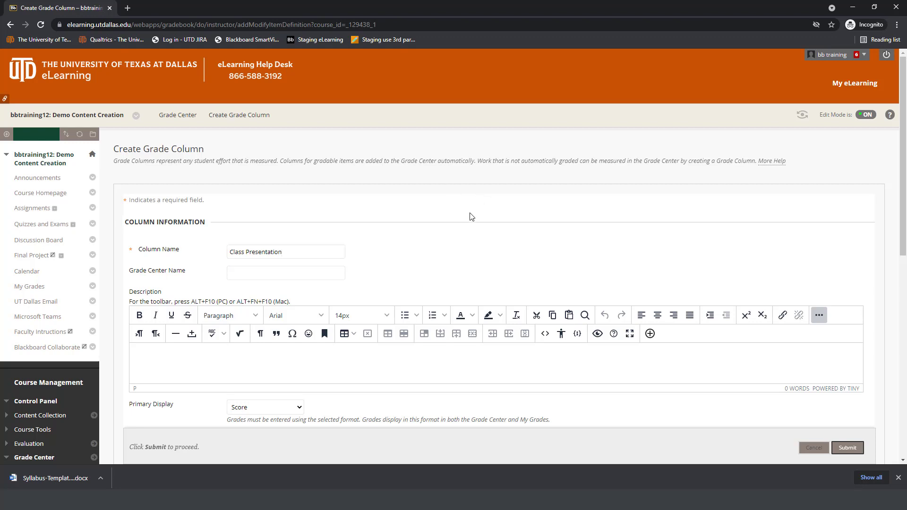
Step: Set the Class Presentation column's points possible to 100 and submit the new column
{"action": "scroll", "coordinate": [474, 213], "scroll_direction": "down", "scroll_amount": 2}
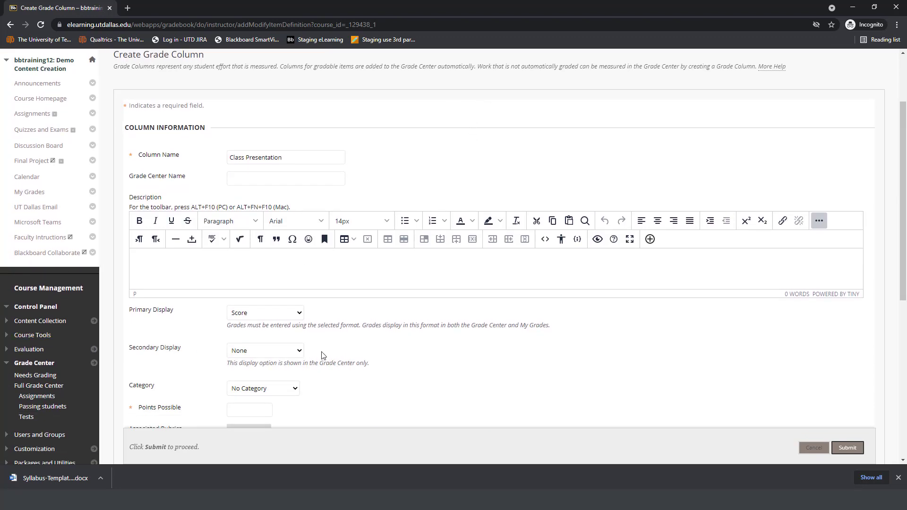
{"action": "scroll", "coordinate": [325, 356], "scroll_direction": "down", "scroll_amount": 1}
{"action": "left_click", "coordinate": [267, 413]}
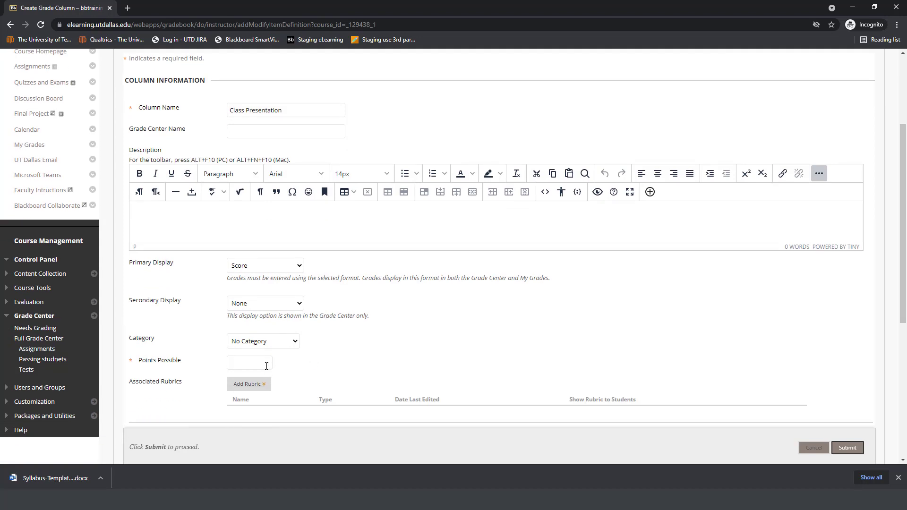
{"action": "type", "text": "100"}
{"action": "left_click", "coordinate": [356, 368]}
{"action": "scroll", "coordinate": [356, 368], "scroll_direction": "down", "scroll_amount": 1}
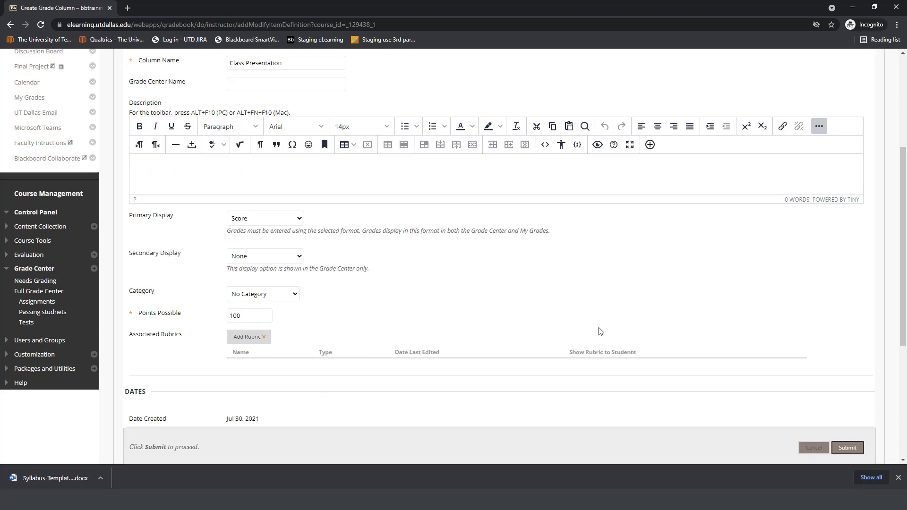
{"action": "left_click", "coordinate": [847, 448]}
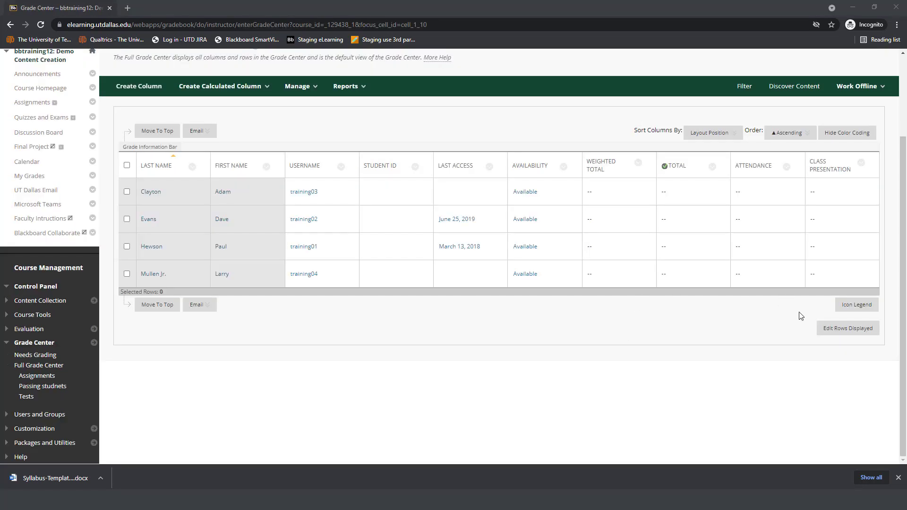
Step: Enter a grade of 11 in the Class Presentation column for the first listed student
{"action": "left_click", "coordinate": [827, 192]}
{"action": "type", "text": "11"}
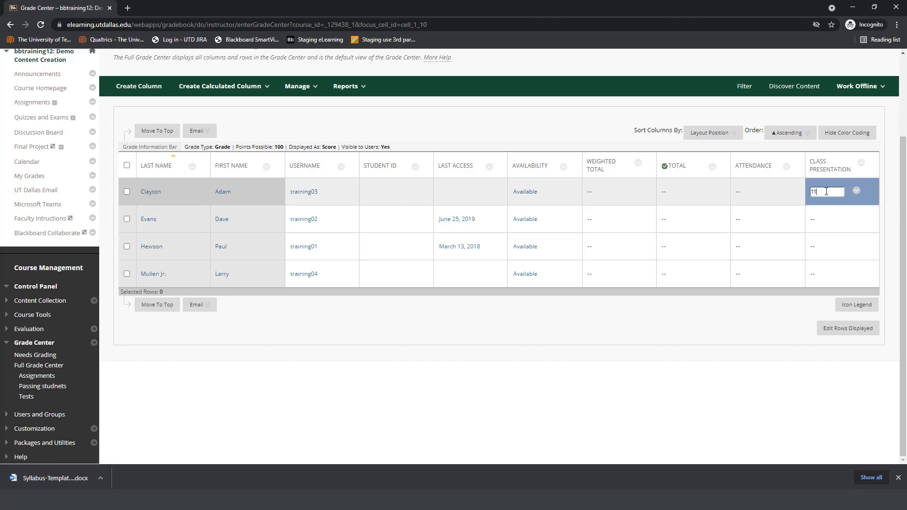
{"action": "key", "text": "Return"}
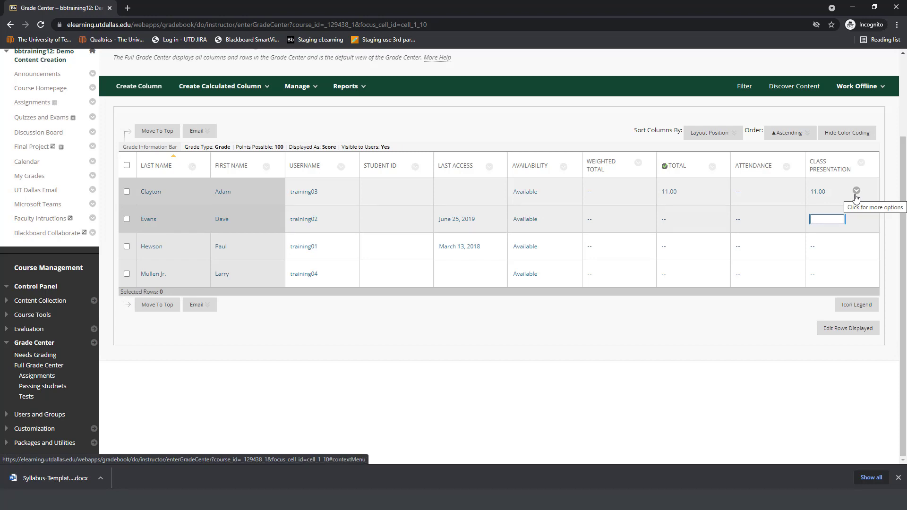
Step: Clear the first student's Class Presentation attempt from the grade details and return to the Grade Center
{"action": "left_click", "coordinate": [857, 191]}
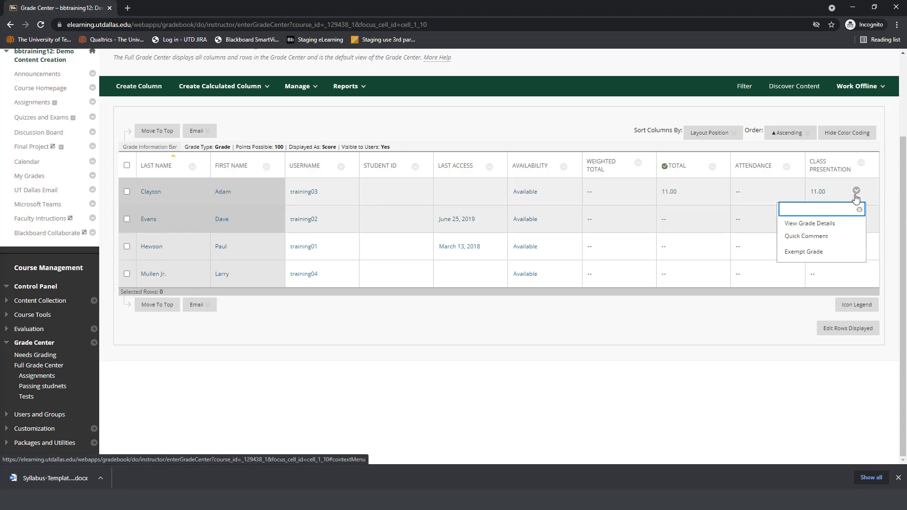
{"action": "left_click", "coordinate": [856, 224]}
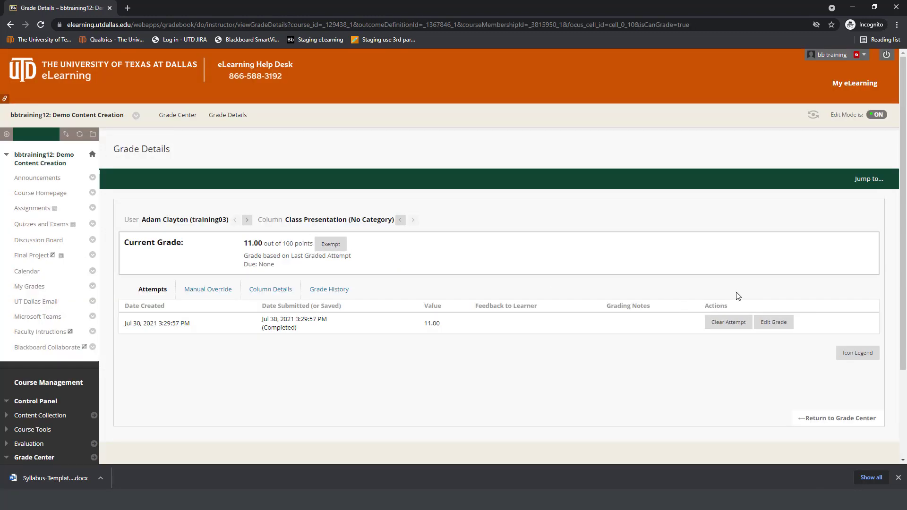
{"action": "left_click", "coordinate": [738, 324]}
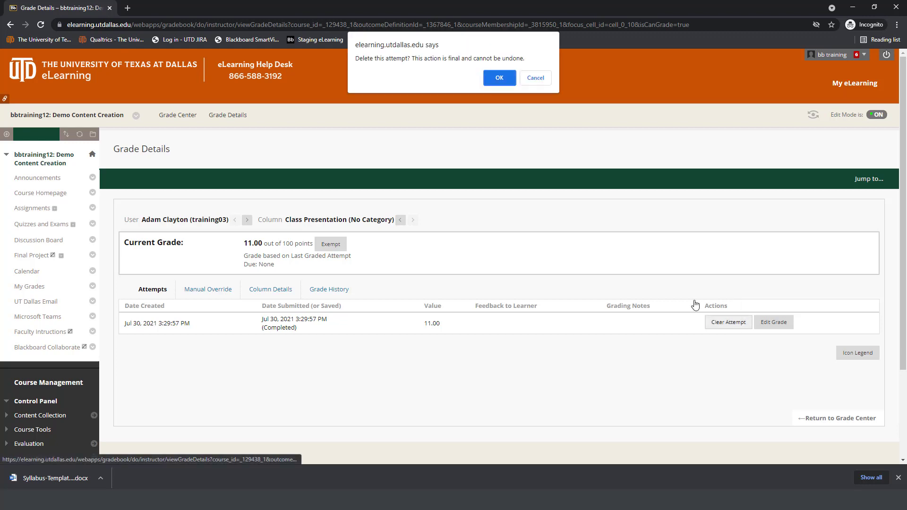
{"action": "left_click", "coordinate": [500, 80]}
{"action": "left_click", "coordinate": [502, 84]}
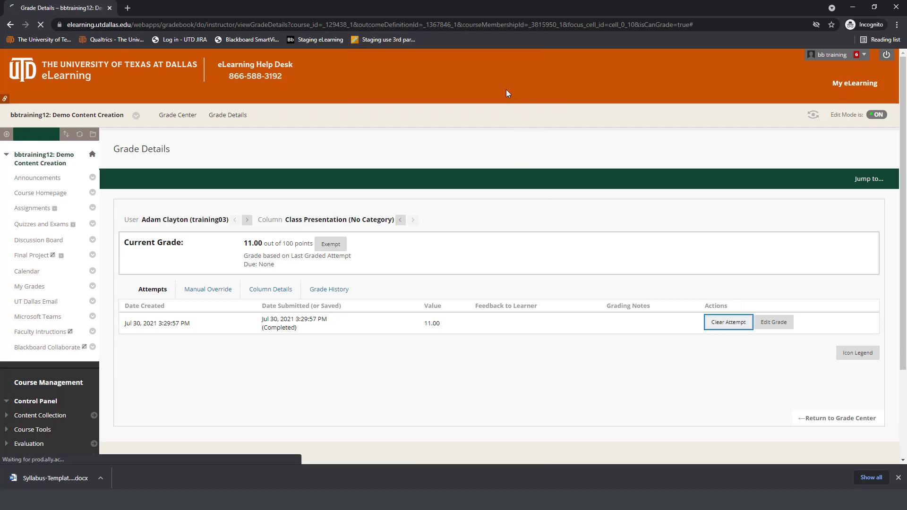
{"action": "left_click", "coordinate": [841, 441]}
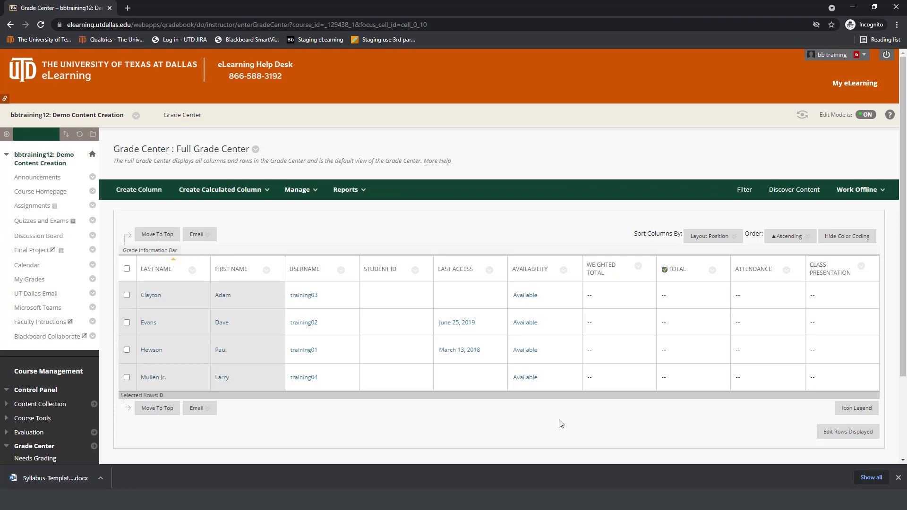
Step: Go to the My eLearning home page and view the university, faculty, student and help links at its end
{"action": "left_click", "coordinate": [831, 96]}
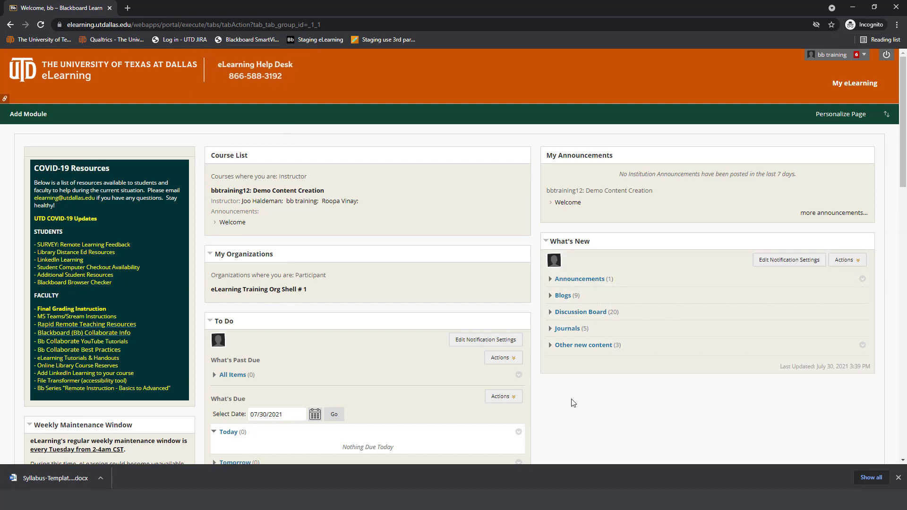
{"action": "scroll", "coordinate": [574, 403], "scroll_direction": "down", "scroll_amount": 10}
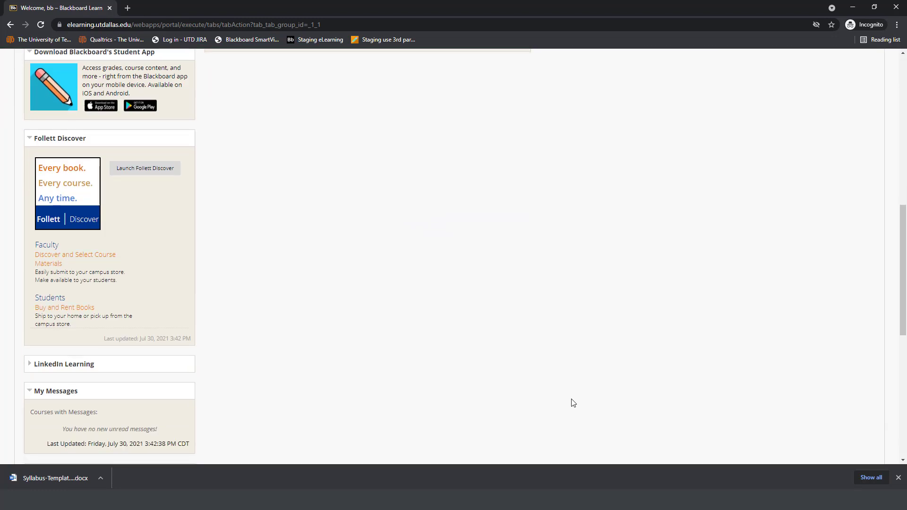
{"action": "scroll", "coordinate": [573, 402], "scroll_direction": "down", "scroll_amount": 8}
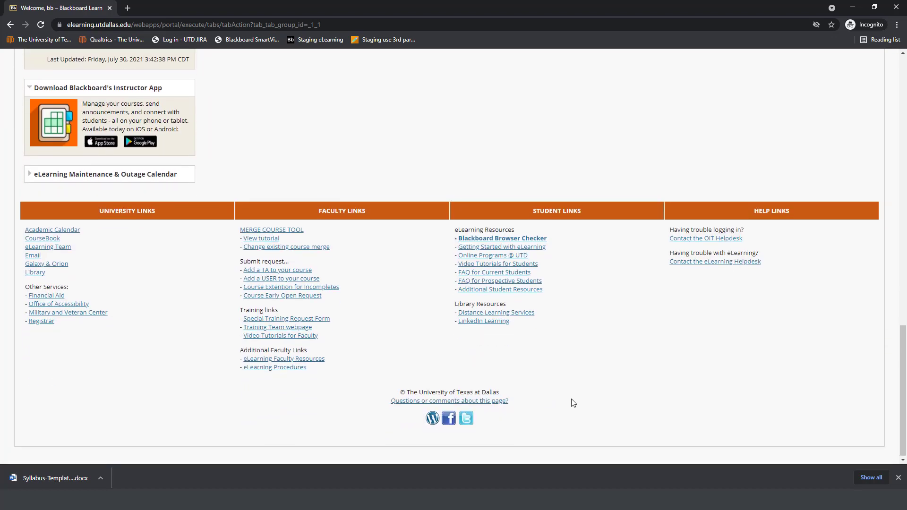